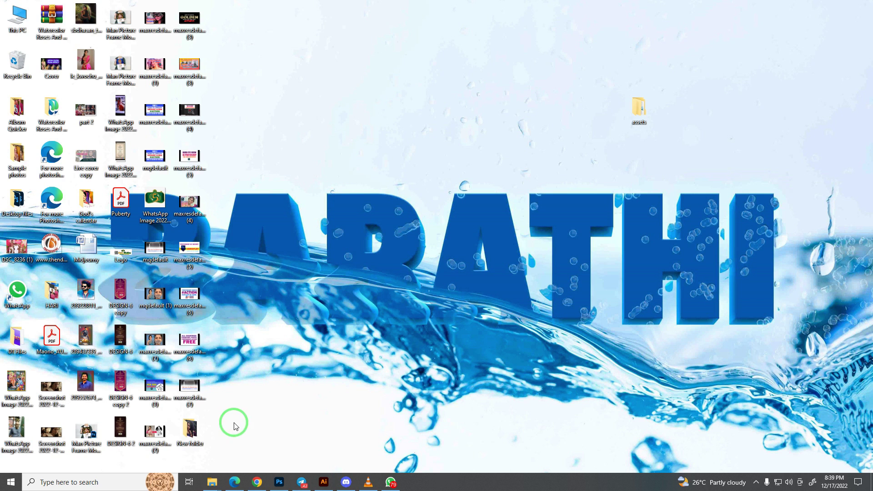
- Bring up the flowers and butterflies clipart folder and preview the tinyflowers2 image
{"action": "mouse_move", "coordinate": [212, 482]}
{"action": "left_click", "coordinate": [390, 432]}
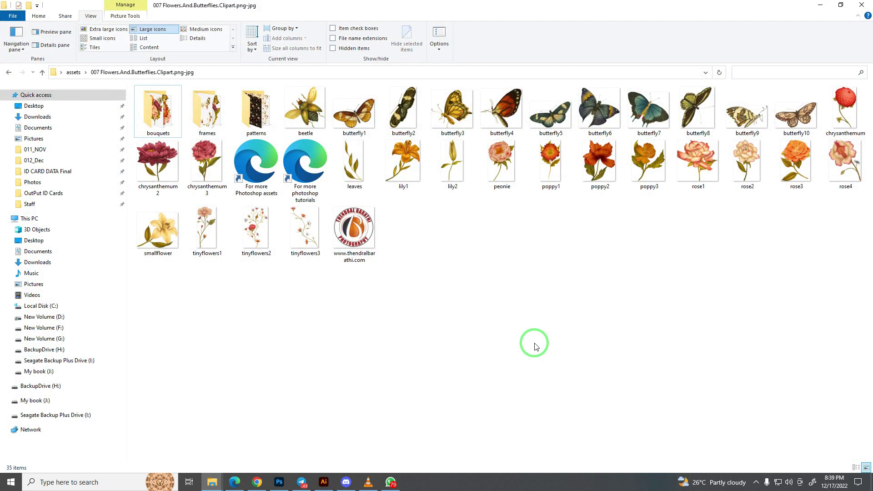
{"action": "scroll", "coordinate": [511, 296], "scroll_direction": "up", "scroll_amount": 2, "text": "ctrl"}
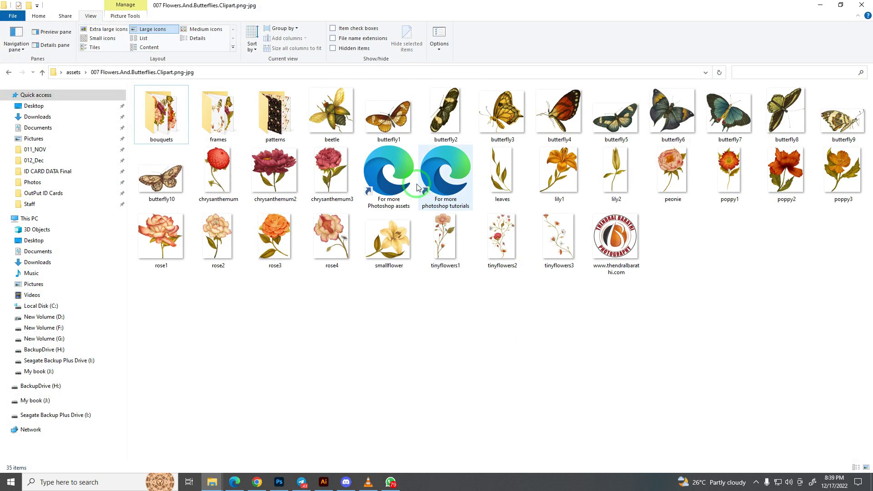
{"action": "left_click", "coordinate": [342, 120]}
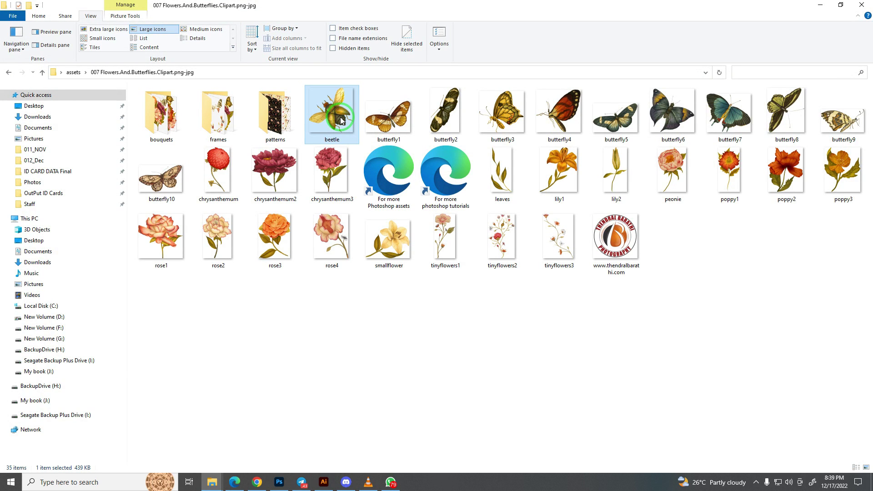
{"action": "double_click", "coordinate": [496, 252]}
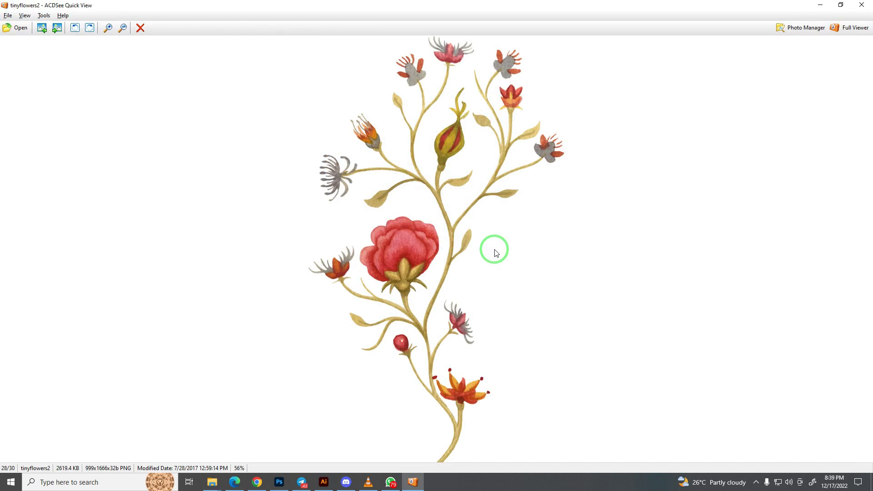
{"action": "key", "text": "Escape"}
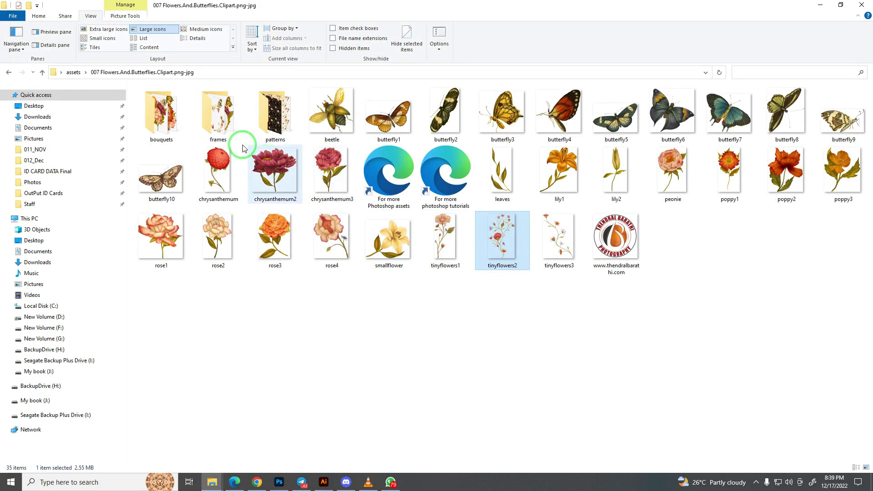
- Look inside the frames folder, then return to the clipart folder
{"action": "left_click", "coordinate": [224, 121]}
{"action": "double_click", "coordinate": [224, 121]}
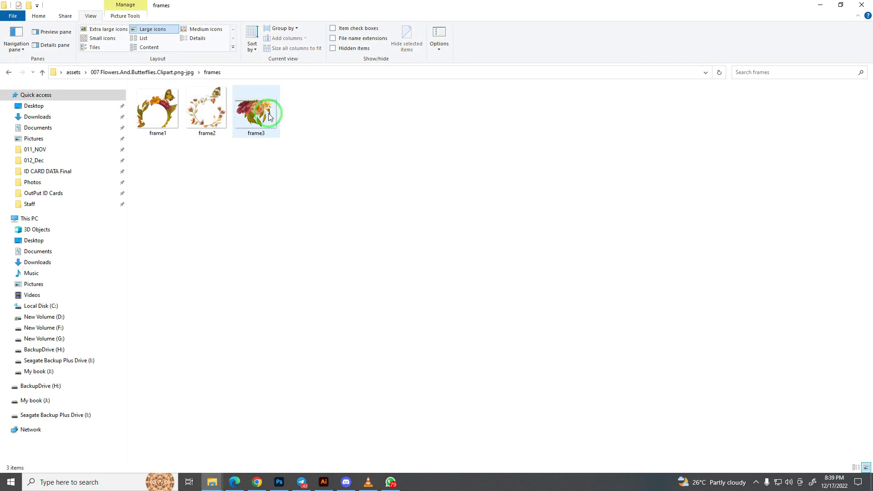
{"action": "left_click", "coordinate": [42, 72]}
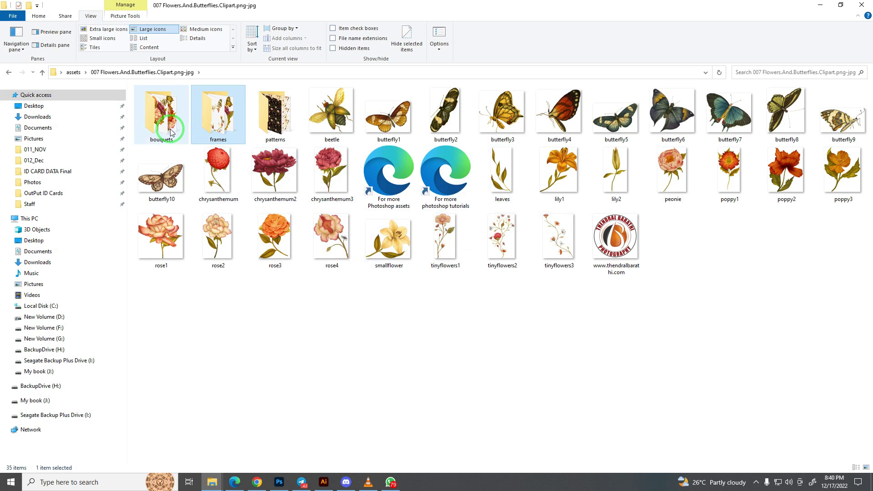
{"action": "mouse_move", "coordinate": [162, 113]}
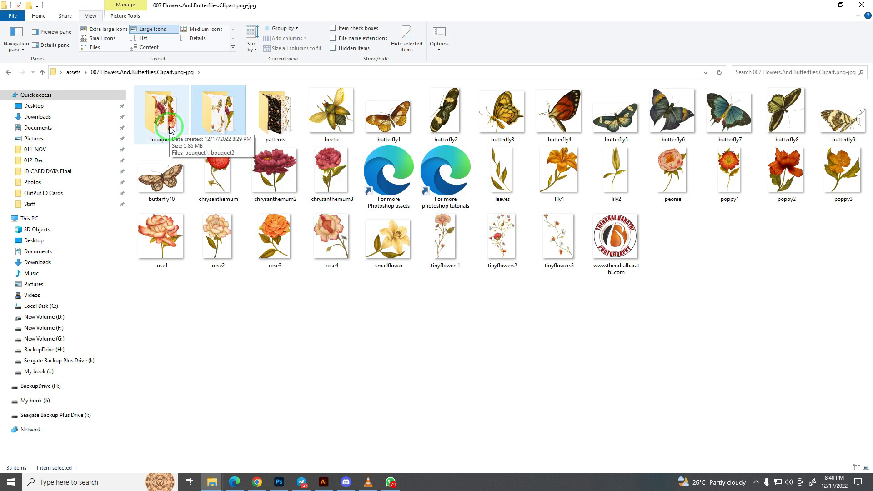
- Preview rose4 and page back through the clipart images to the beetle
{"action": "double_click", "coordinate": [330, 237]}
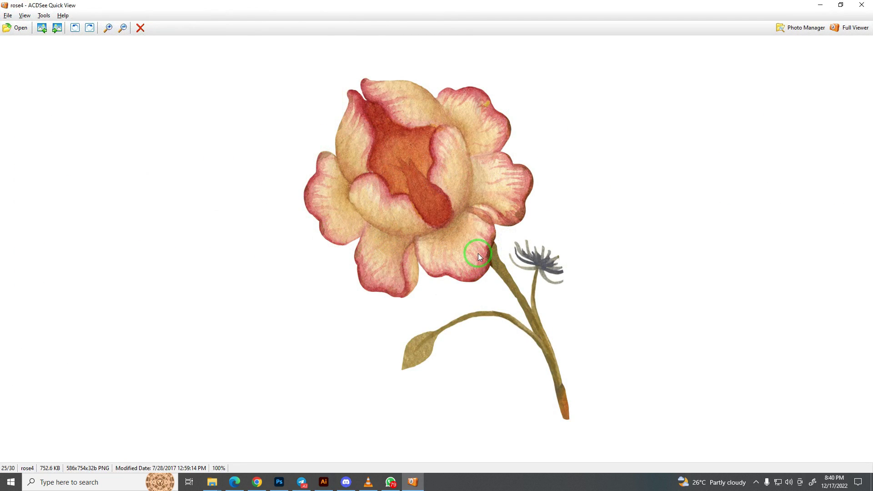
{"action": "scroll", "coordinate": [479, 253], "scroll_direction": "up", "scroll_amount": 1}
{"action": "scroll", "coordinate": [478, 253], "scroll_direction": "up", "scroll_amount": 1}
{"action": "scroll", "coordinate": [478, 253], "scroll_direction": "up", "scroll_amount": 1}
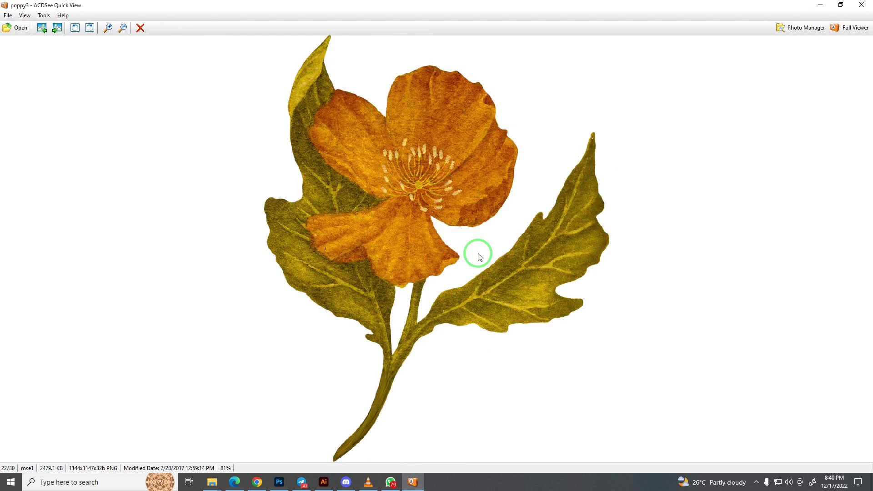
{"action": "scroll", "coordinate": [478, 252], "scroll_direction": "up", "scroll_amount": 2}
{"action": "scroll", "coordinate": [478, 253], "scroll_direction": "up", "scroll_amount": 1}
{"action": "scroll", "coordinate": [476, 253], "scroll_direction": "up", "scroll_amount": 1}
{"action": "scroll", "coordinate": [477, 253], "scroll_direction": "up", "scroll_amount": 2}
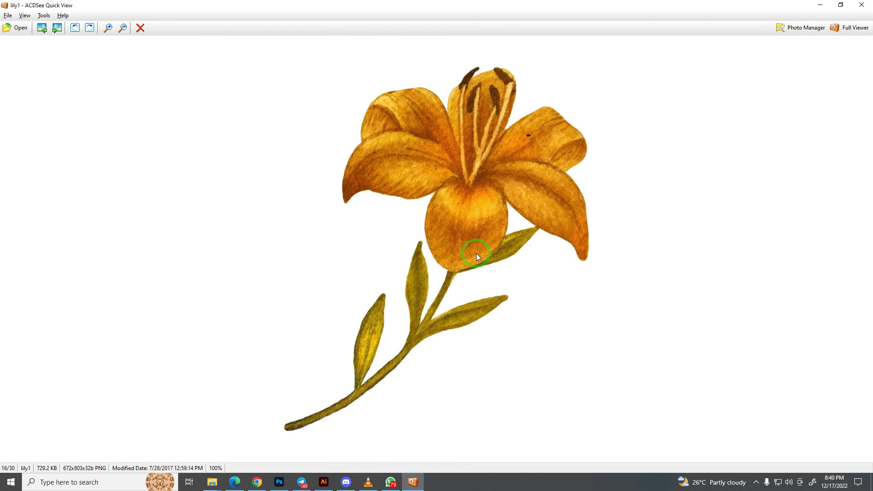
{"action": "scroll", "coordinate": [476, 253], "scroll_direction": "up", "scroll_amount": 2}
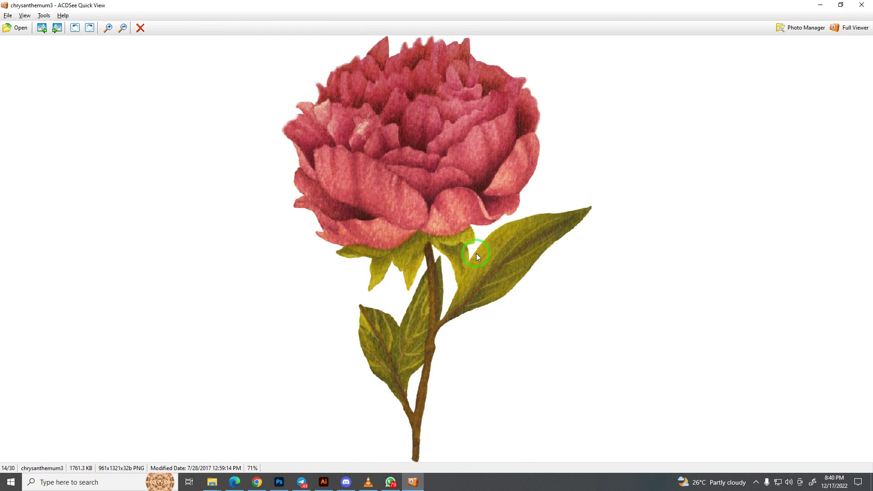
{"action": "scroll", "coordinate": [477, 253], "scroll_direction": "up", "scroll_amount": 1}
{"action": "scroll", "coordinate": [476, 253], "scroll_direction": "up", "scroll_amount": 2}
{"action": "scroll", "coordinate": [476, 253], "scroll_direction": "up", "scroll_amount": 1}
{"action": "scroll", "coordinate": [477, 253], "scroll_direction": "up", "scroll_amount": 1}
{"action": "scroll", "coordinate": [476, 253], "scroll_direction": "up", "scroll_amount": 1}
{"action": "scroll", "coordinate": [477, 253], "scroll_direction": "up", "scroll_amount": 1}
{"action": "scroll", "coordinate": [476, 253], "scroll_direction": "up", "scroll_amount": 2}
{"action": "scroll", "coordinate": [476, 253], "scroll_direction": "up", "scroll_amount": 1}
{"action": "scroll", "coordinate": [476, 253], "scroll_direction": "up", "scroll_amount": 1}
{"action": "scroll", "coordinate": [476, 253], "scroll_direction": "up", "scroll_amount": 2}
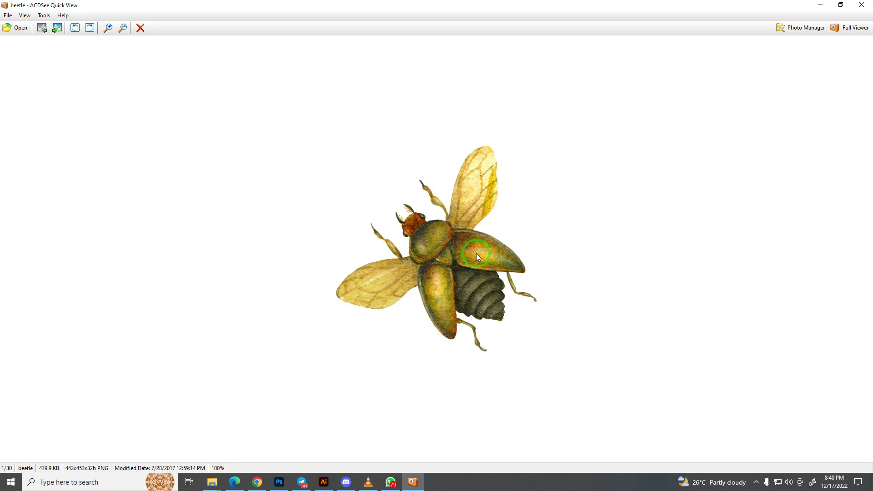
{"action": "key", "text": "Escape"}
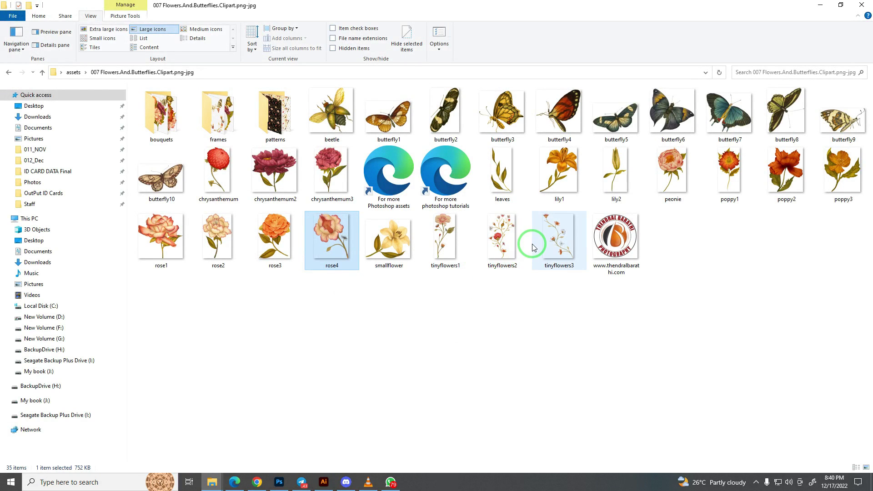
- Preview the bouquet1 and bouquet2 images in the bouquets folder
{"action": "double_click", "coordinate": [169, 114]}
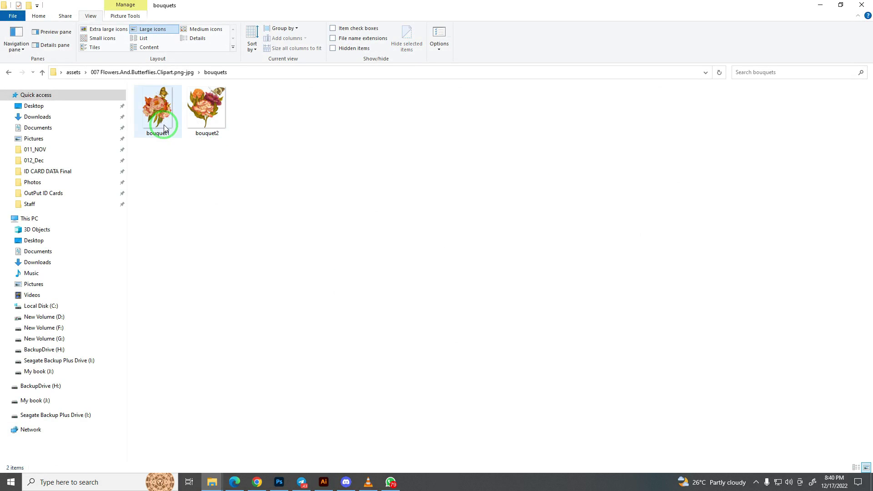
{"action": "double_click", "coordinate": [160, 105]}
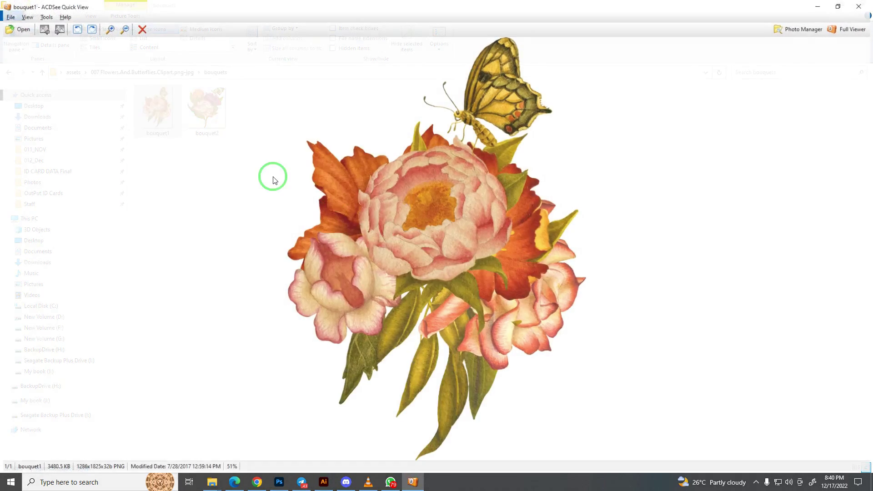
{"action": "scroll", "coordinate": [446, 212], "scroll_direction": "down", "scroll_amount": 1}
{"action": "scroll", "coordinate": [446, 212], "scroll_direction": "up", "scroll_amount": 1}
{"action": "scroll", "coordinate": [446, 211], "scroll_direction": "down", "scroll_amount": 1}
{"action": "scroll", "coordinate": [446, 211], "scroll_direction": "up", "scroll_amount": 1}
{"action": "key", "text": "Escape"}
- Open bouquet2 in Photoshop and fill a new layer beneath it with white
{"action": "mouse_move", "coordinate": [209, 111]}
{"action": "left_mouse_down"}
{"action": "mouse_move", "coordinate": [304, 344]}
{"action": "mouse_move", "coordinate": [396, 155]}
{"action": "mouse_move", "coordinate": [393, 162]}
{"action": "left_mouse_up"}
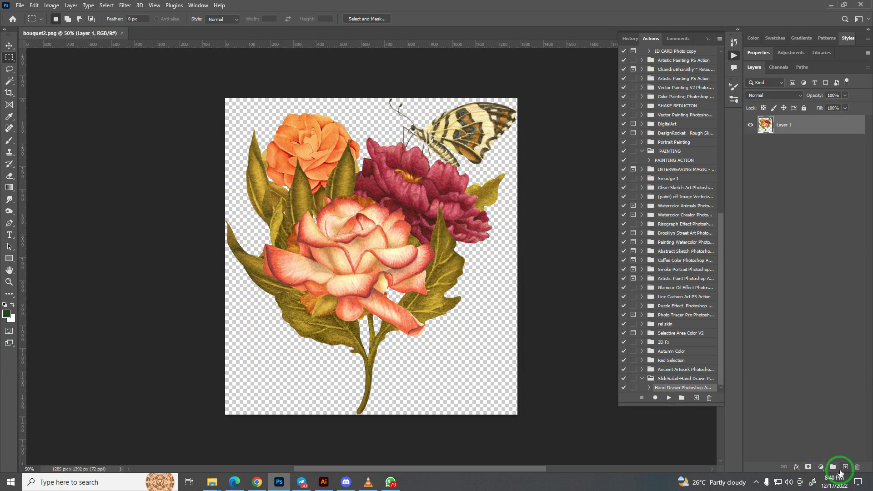
{"action": "left_click", "coordinate": [844, 468], "text": "ctrl"}
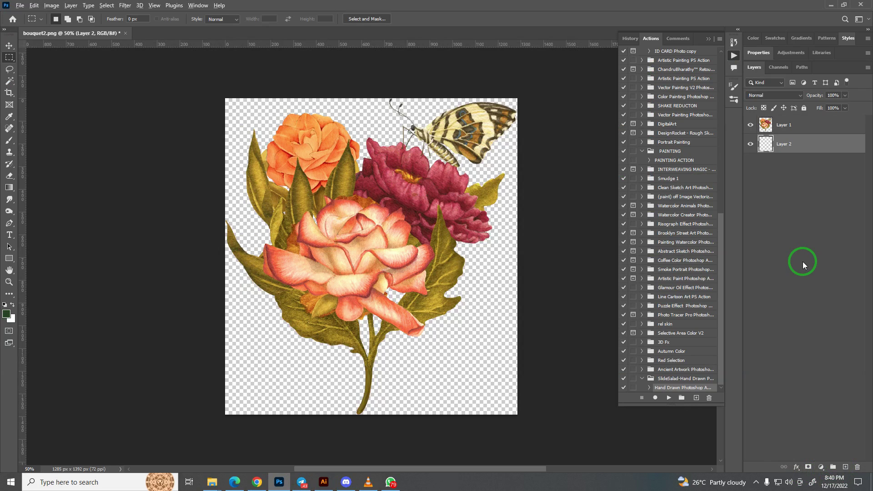
{"action": "key", "text": "alt+BackSpace"}
{"action": "key", "text": "ctrl+BackSpace"}
{"action": "key", "text": "z"}
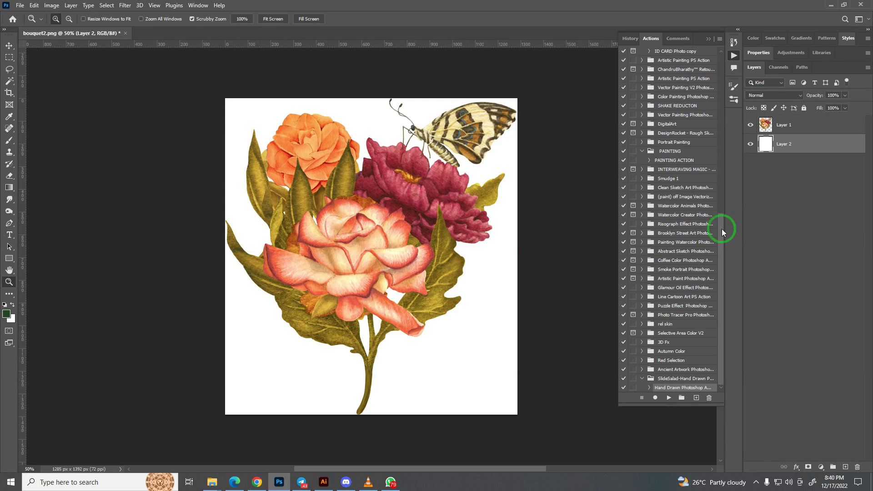
{"action": "mouse_move", "coordinate": [396, 202]}
{"action": "left_mouse_down"}
{"action": "mouse_move", "coordinate": [419, 219]}
{"action": "mouse_move", "coordinate": [346, 233]}
{"action": "mouse_move", "coordinate": [374, 241]}
{"action": "left_mouse_up"}
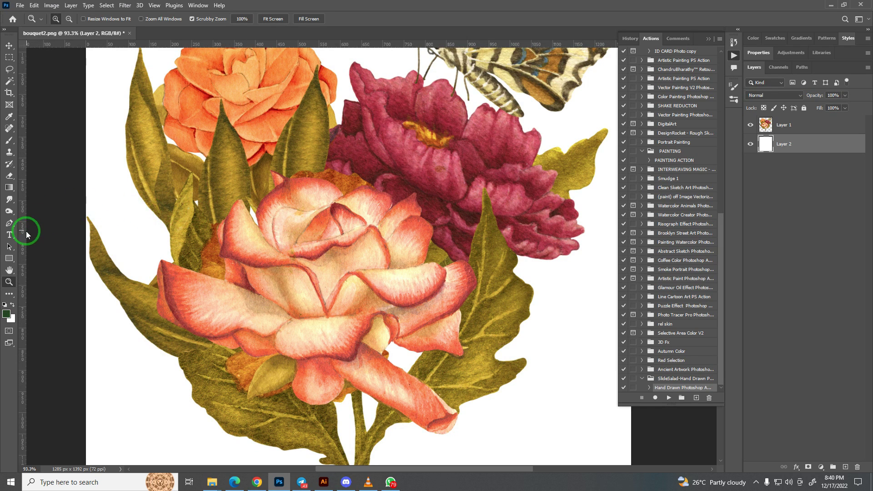
{"action": "left_click", "coordinate": [13, 236]}
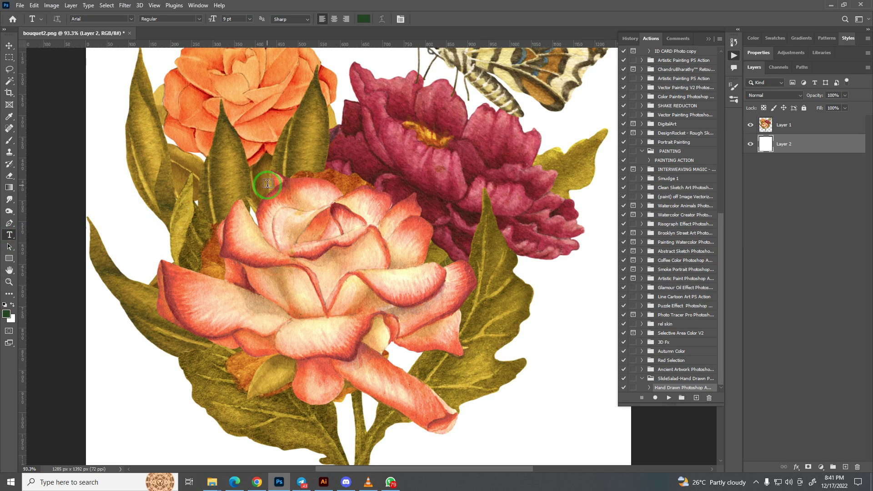
- Add a dark green letter S text layer and scale it up
{"action": "left_click", "coordinate": [291, 177]}
{"action": "key", "text": "ctrl+Return"}
{"action": "key", "text": "ctrl+t"}
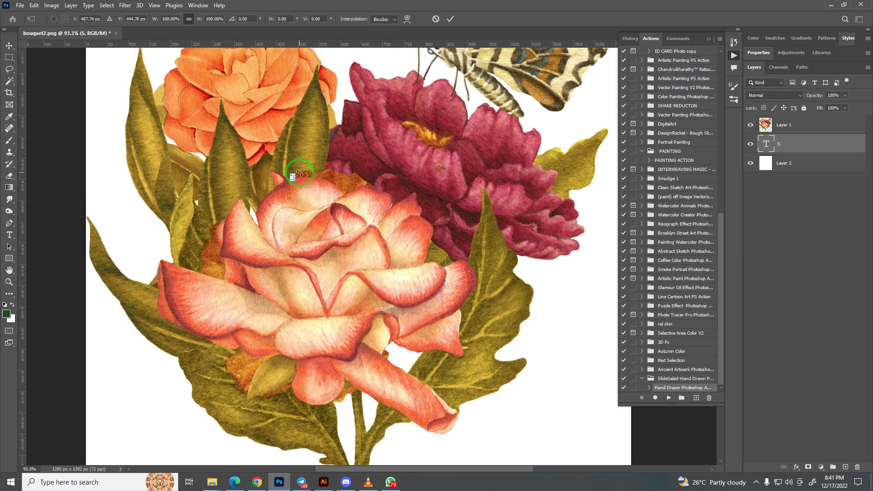
{"action": "left_click_drag", "start_coordinate": [296, 173], "coordinate": [346, 125]}
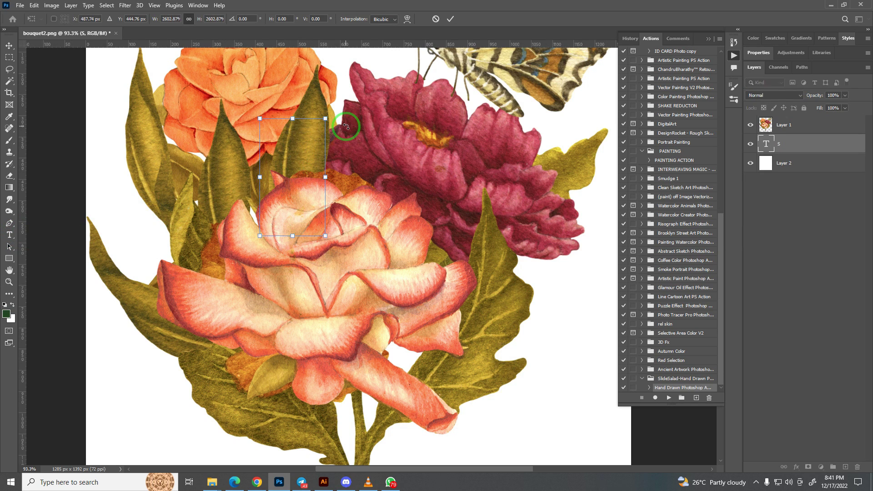
{"action": "key", "text": "Return"}
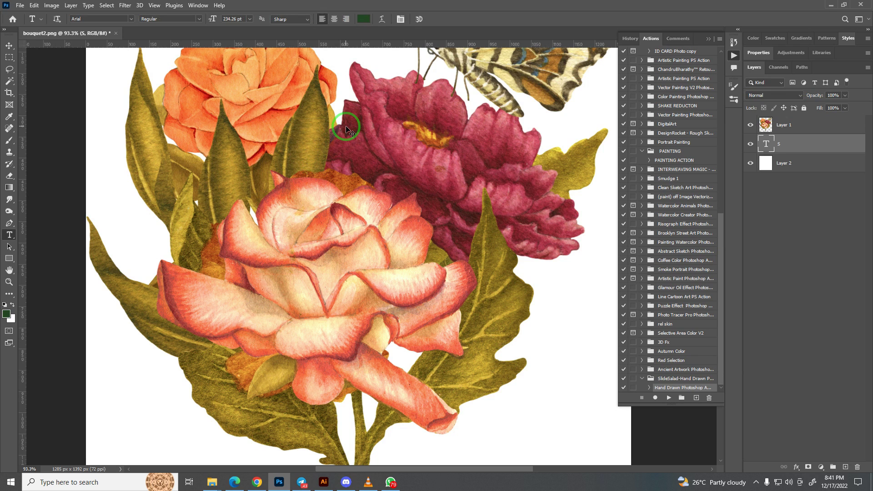
- Move the S above the bouquet onto the central rose, enlarged to about 171%
{"action": "key", "text": "ctrl+bracketright"}
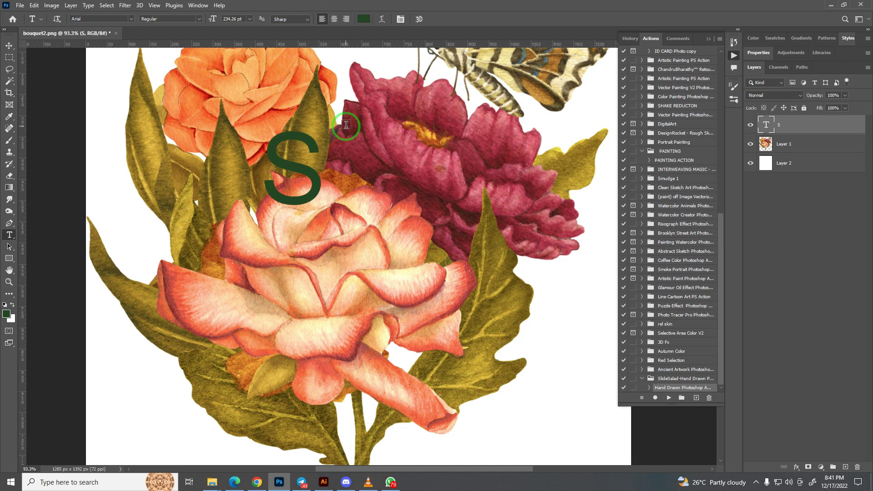
{"action": "key", "text": "v"}
{"action": "left_click_drag", "start_coordinate": [312, 189], "coordinate": [342, 266]}
{"action": "key", "text": "ctrl+t"}
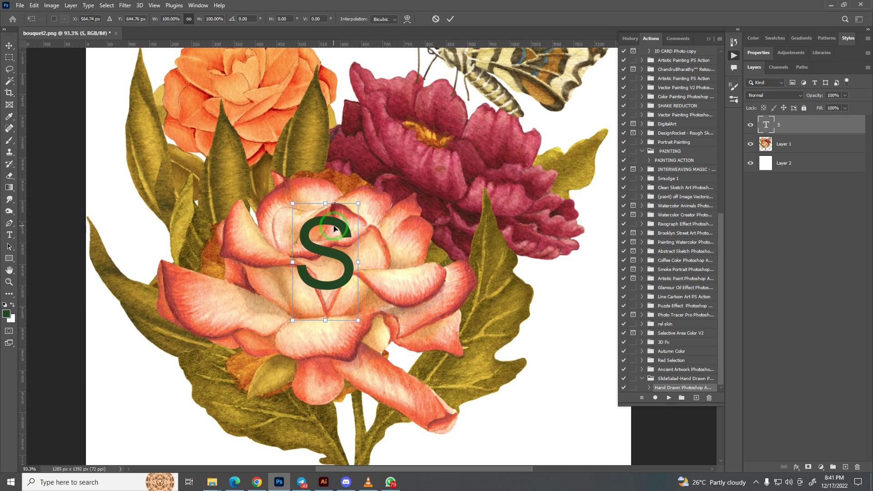
{"action": "mouse_move", "coordinate": [358, 204]}
{"action": "left_mouse_down"}
{"action": "mouse_move", "coordinate": [390, 164]}
{"action": "mouse_move", "coordinate": [375, 175]}
{"action": "left_mouse_up"}
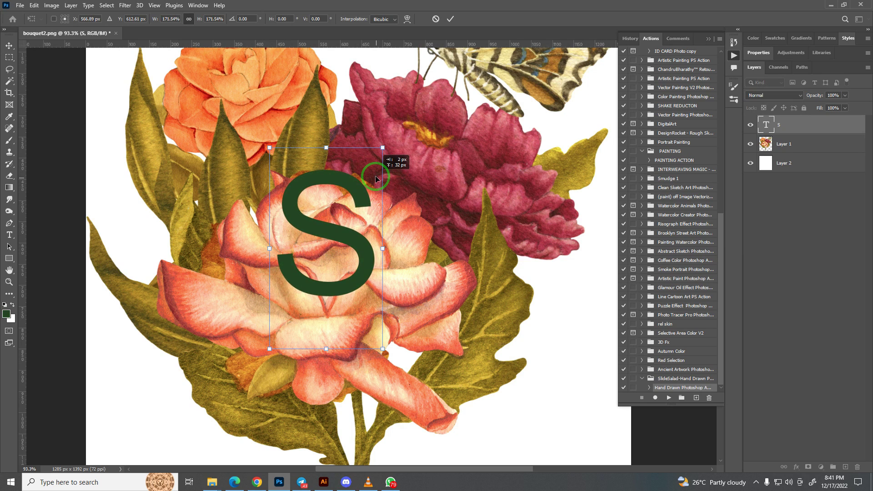
{"action": "key", "text": "Return"}
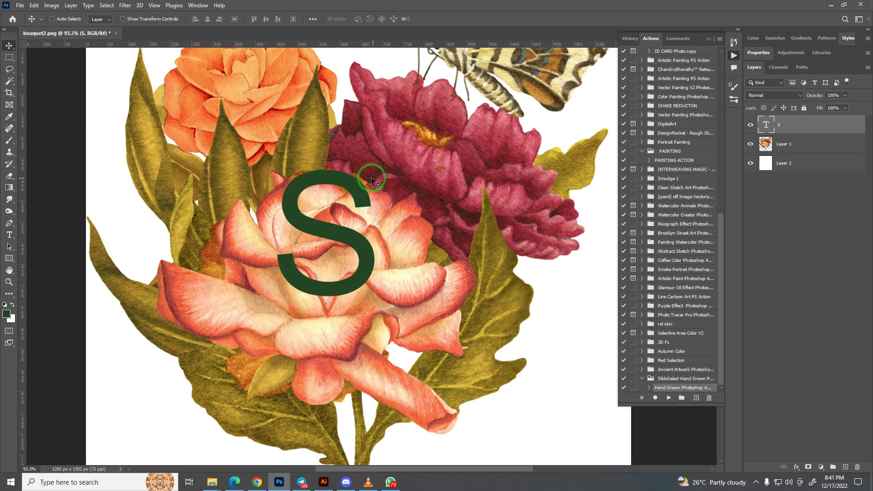
- Change the S text colour to white
{"action": "left_click", "coordinate": [9, 235]}
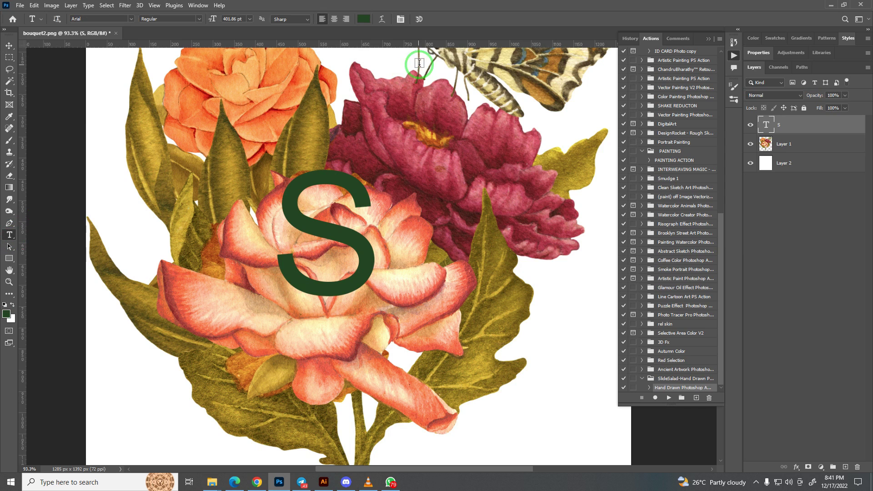
{"action": "left_click", "coordinate": [364, 18]}
{"action": "left_click", "coordinate": [493, 216]}
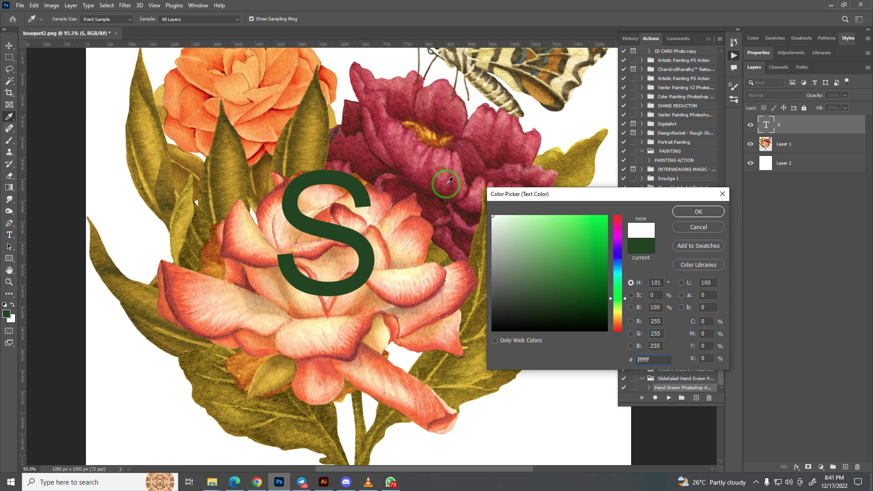
{"action": "key", "text": "Return"}
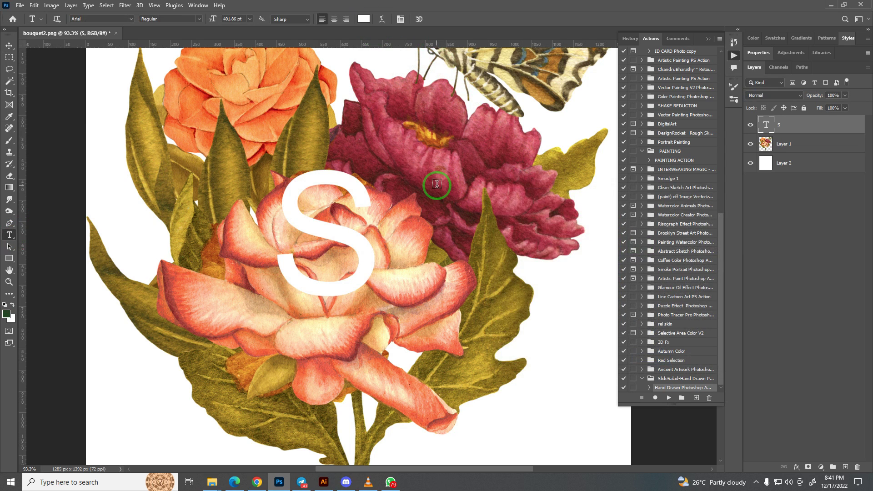
- Duplicate Layer 1, place the copy above the S, and set its opacity to 42%
{"action": "left_click", "coordinate": [787, 145]}
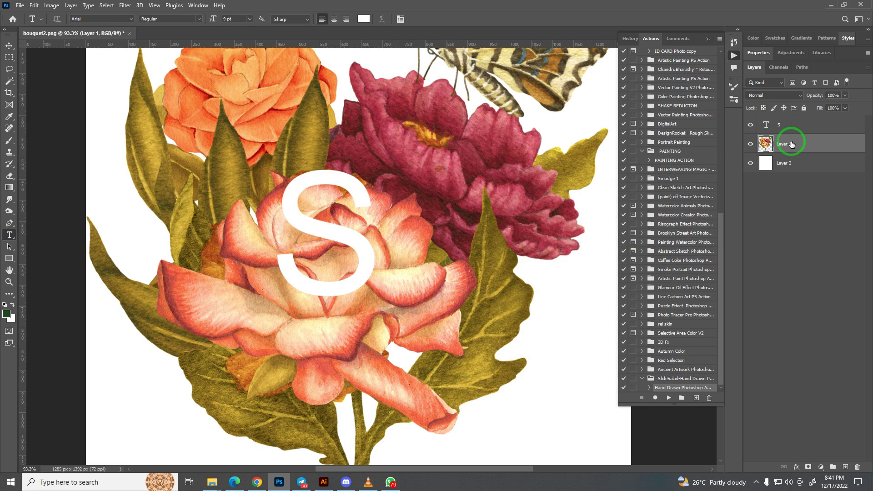
{"action": "key", "text": "ctrl+j"}
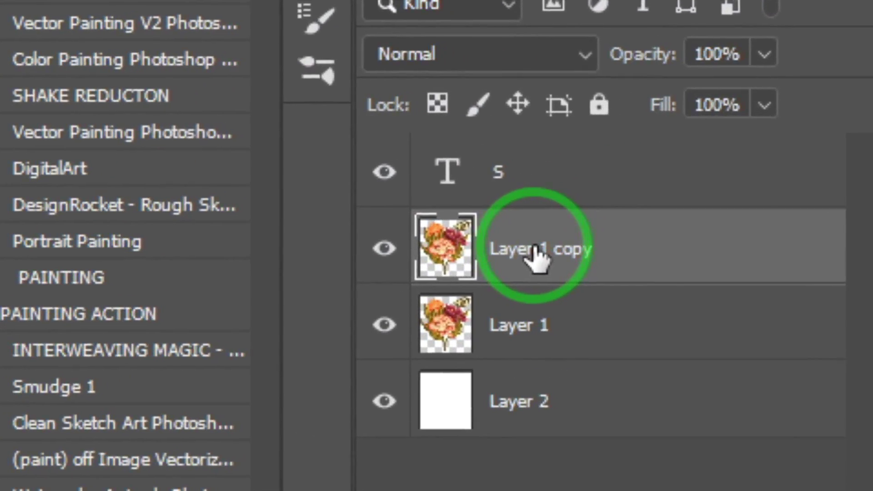
{"action": "left_click_drag", "start_coordinate": [788, 145], "coordinate": [789, 131]}
{"action": "left_click_drag", "start_coordinate": [540, 221], "coordinate": [530, 255]}
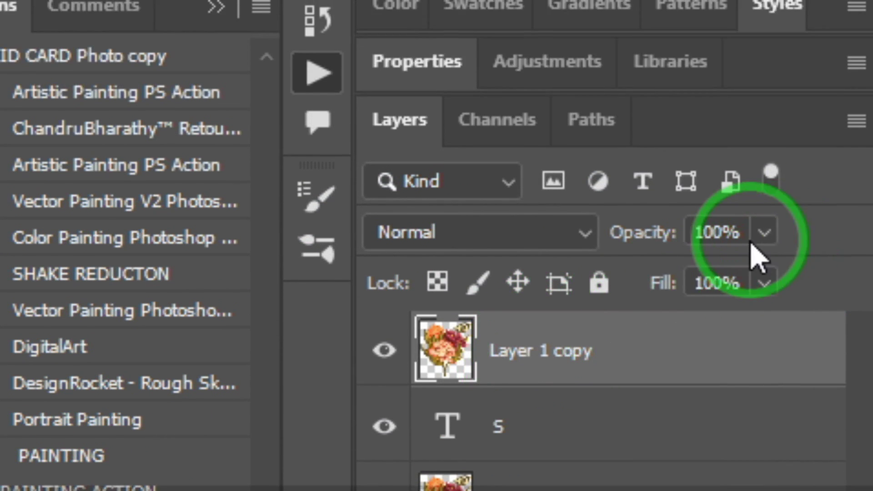
{"action": "left_click", "coordinate": [764, 173]}
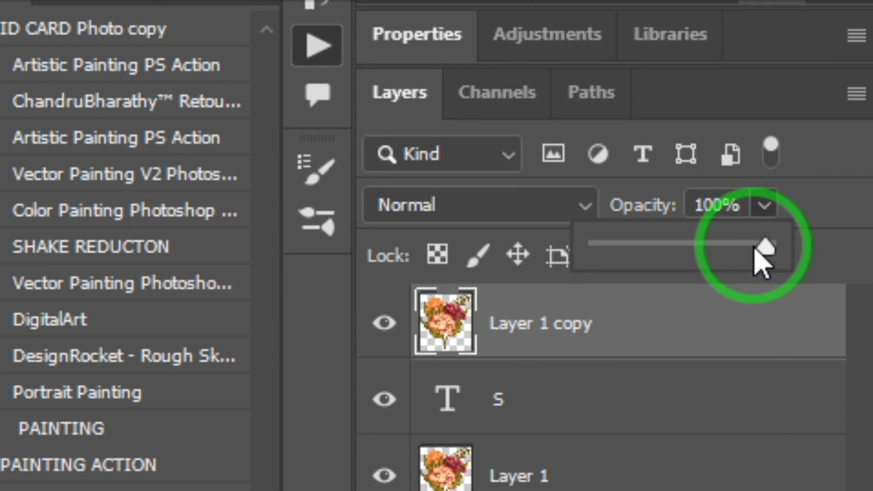
{"action": "left_click_drag", "start_coordinate": [754, 250], "coordinate": [672, 252]}
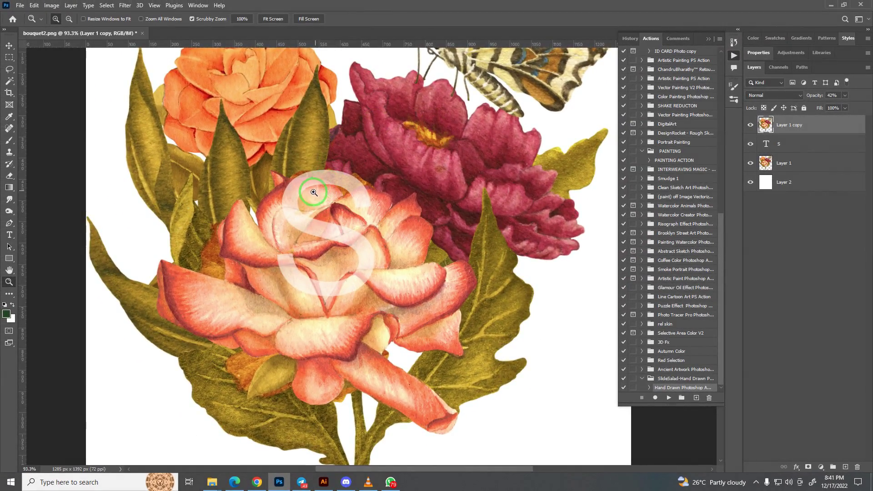
{"action": "mouse_move", "coordinate": [314, 206]}
{"action": "left_mouse_down"}
{"action": "mouse_move", "coordinate": [322, 206]}
{"action": "mouse_move", "coordinate": [320, 229]}
{"action": "mouse_move", "coordinate": [313, 228]}
{"action": "left_mouse_up"}
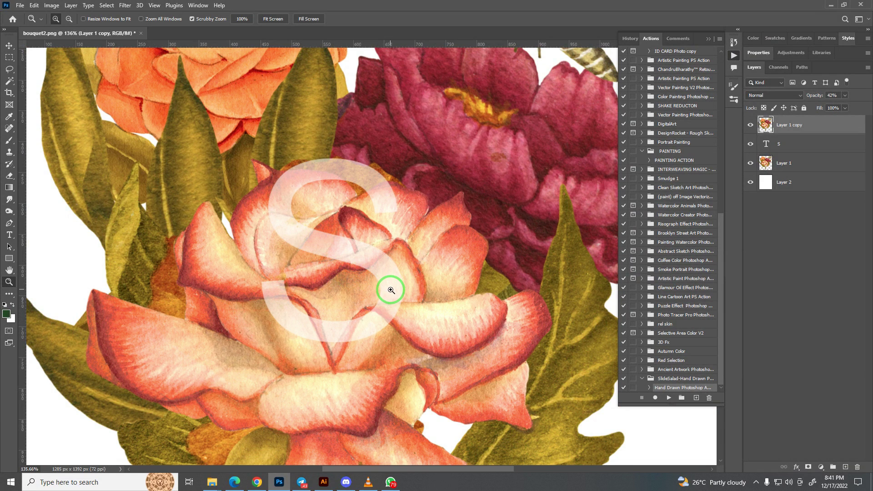
- Scale the S to about 113% and add a layer mask to Layer 1 copy
{"action": "left_click", "coordinate": [792, 146]}
{"action": "key", "text": "ctrl+t"}
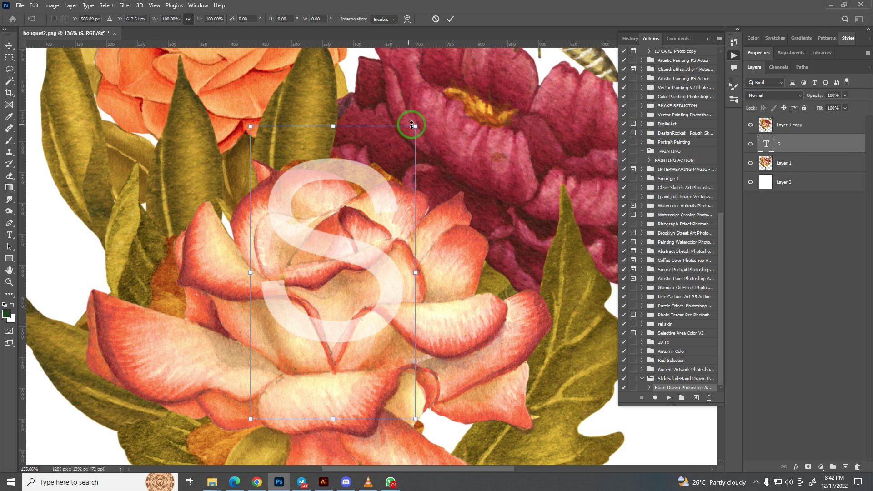
{"action": "mouse_move", "coordinate": [416, 126]}
{"action": "left_mouse_down"}
{"action": "mouse_move", "coordinate": [433, 138]}
{"action": "mouse_move", "coordinate": [417, 165]}
{"action": "left_mouse_up"}
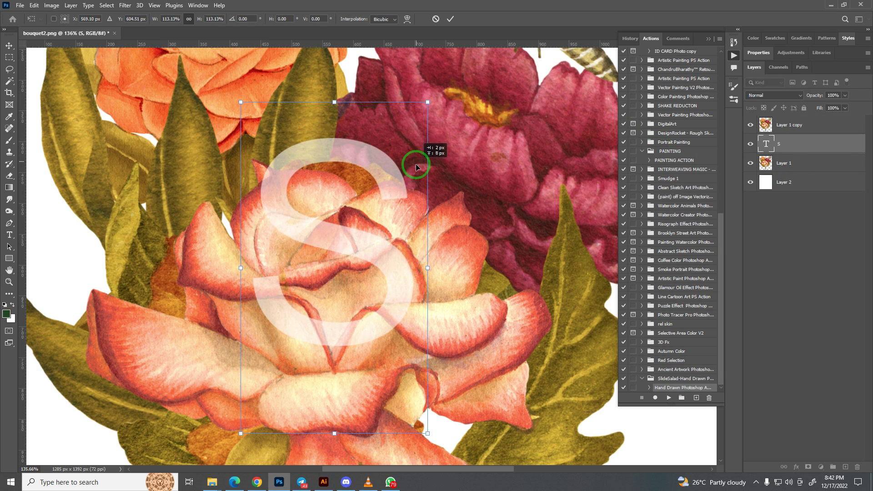
{"action": "key", "text": "z"}
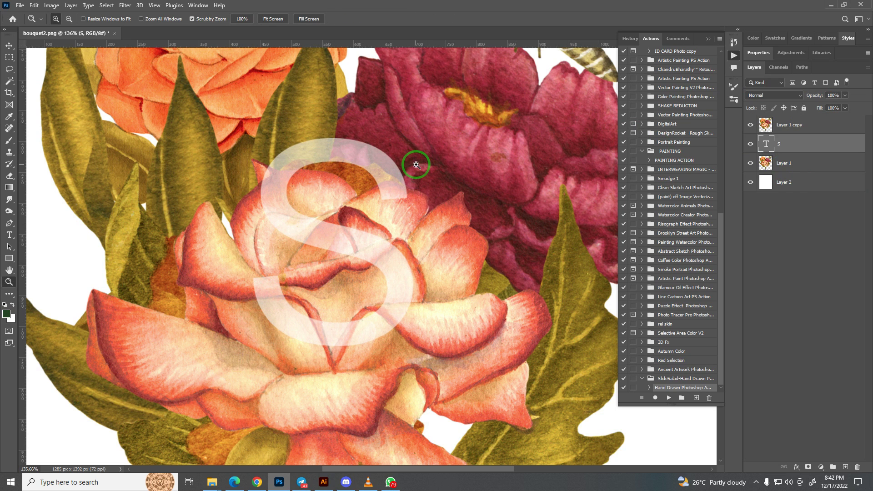
{"action": "left_click", "coordinate": [785, 127]}
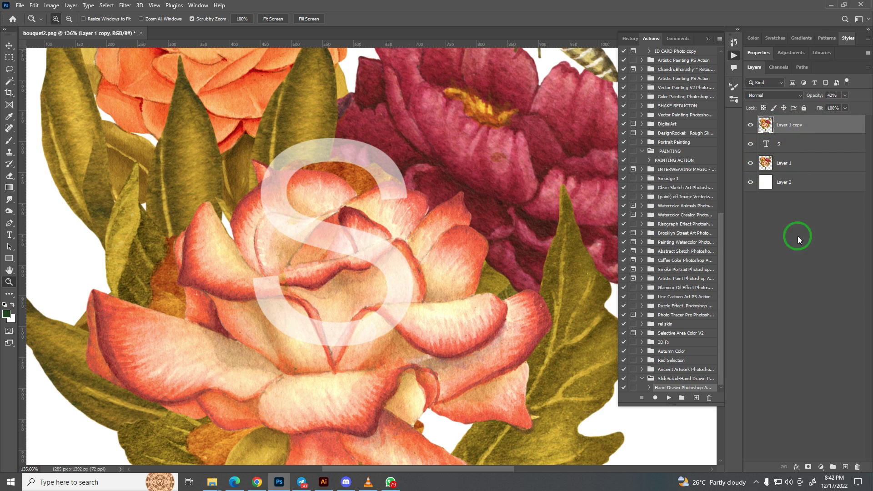
{"action": "left_click", "coordinate": [808, 468]}
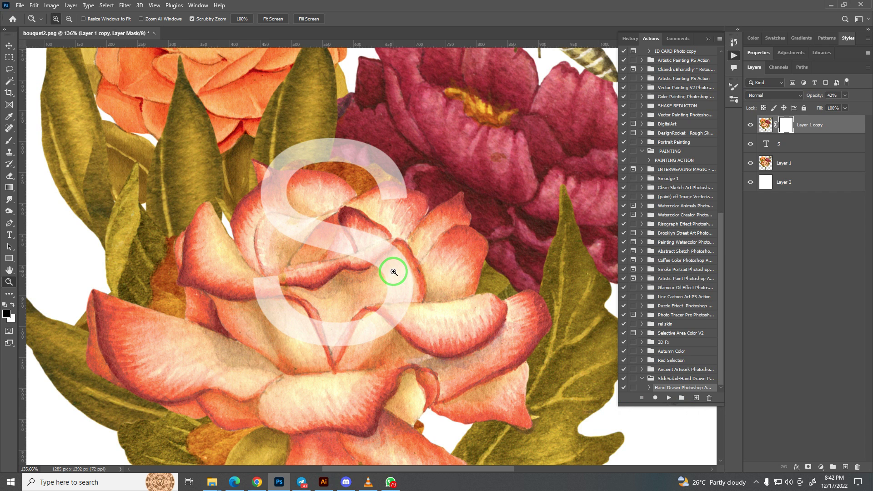
- Choose a Soft Round brush at size 100 and zoom in on the rose petals
{"action": "key", "text": "b"}
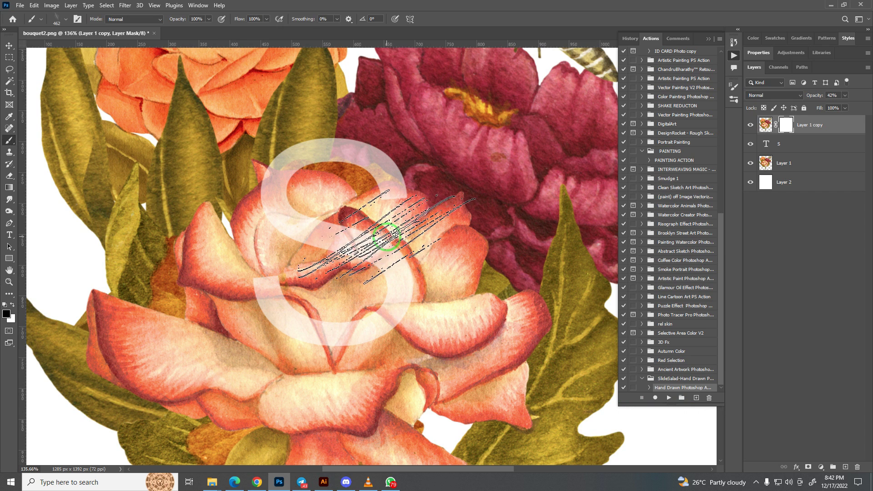
{"action": "right_click", "coordinate": [390, 235]}
{"action": "double_click", "coordinate": [445, 318]}
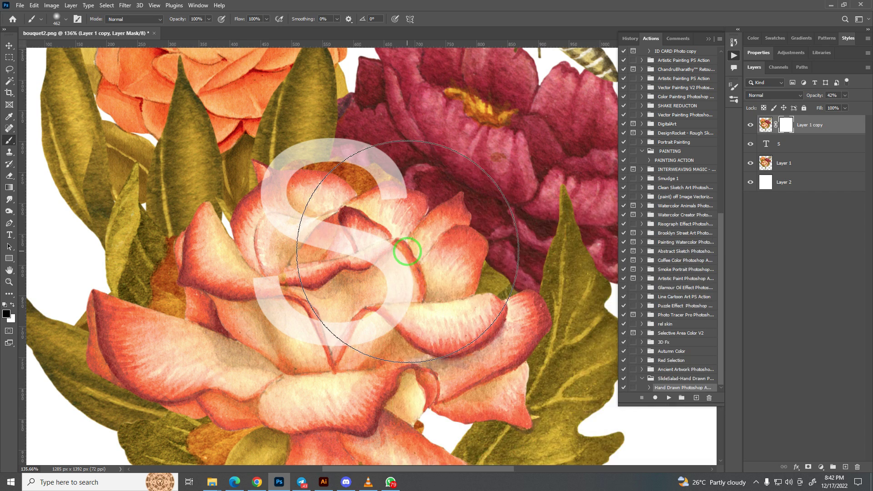
{"action": "key", "text": "bracketleft"}
{"action": "key", "text": "bracketleft"}
{"action": "key", "text": "bracketleft"}
{"action": "key", "text": "bracketleft"}
{"action": "key", "text": "bracketleft"}
{"action": "key", "text": "bracketleft"}
{"action": "key", "text": "bracketleft"}
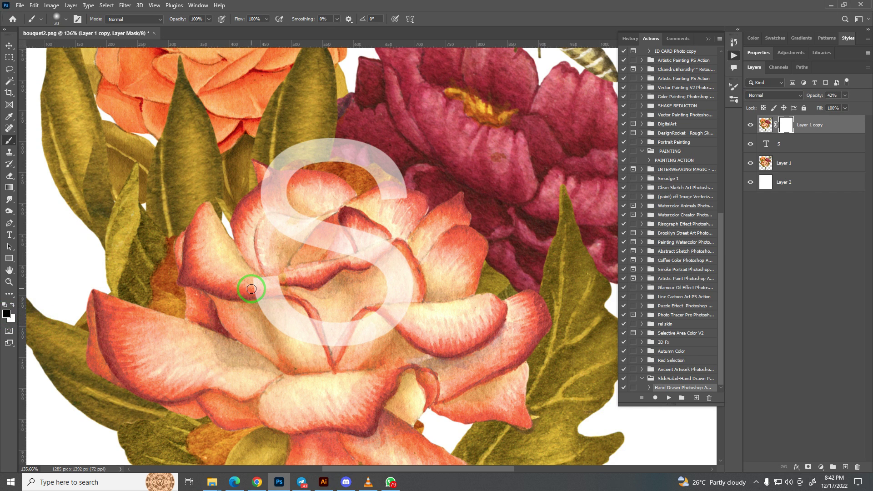
{"action": "key", "text": "z"}
{"action": "mouse_move", "coordinate": [251, 289]}
{"action": "left_mouse_down"}
{"action": "mouse_move", "coordinate": [288, 298]}
{"action": "mouse_move", "coordinate": [287, 291]}
{"action": "left_mouse_up"}
- With an 8 px brush, paint the mask along the petal edge inside the S
{"action": "key", "text": "b"}
{"action": "key", "text": "bracketleft"}
{"action": "key", "text": "bracketleft"}
{"action": "key", "text": "bracketleft"}
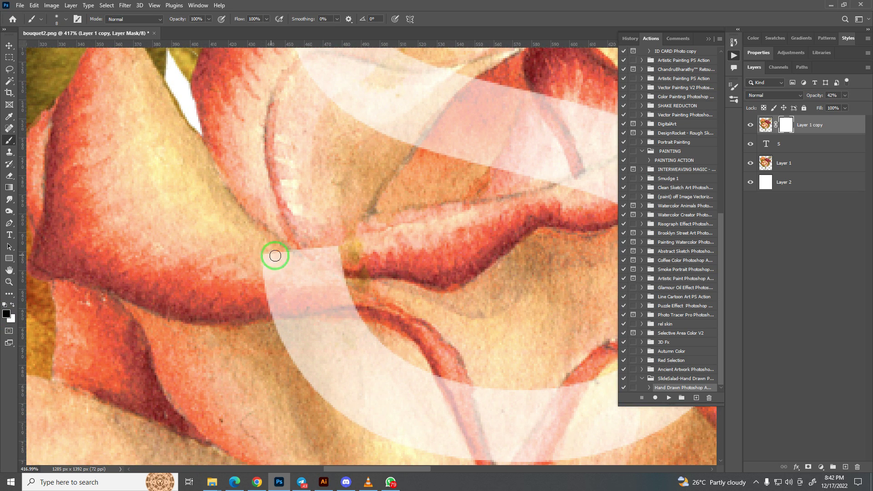
{"action": "mouse_move", "coordinate": [265, 255]}
{"action": "left_mouse_down"}
{"action": "mouse_move", "coordinate": [335, 279]}
{"action": "mouse_move", "coordinate": [337, 307]}
{"action": "mouse_move", "coordinate": [281, 307]}
{"action": "mouse_move", "coordinate": [269, 269]}
{"action": "mouse_move", "coordinate": [298, 293]}
{"action": "mouse_move", "coordinate": [293, 302]}
{"action": "mouse_move", "coordinate": [321, 297]}
{"action": "mouse_move", "coordinate": [290, 275]}
{"action": "mouse_move", "coordinate": [344, 291]}
{"action": "mouse_move", "coordinate": [269, 306]}
{"action": "mouse_move", "coordinate": [347, 310]}
{"action": "left_mouse_up"}
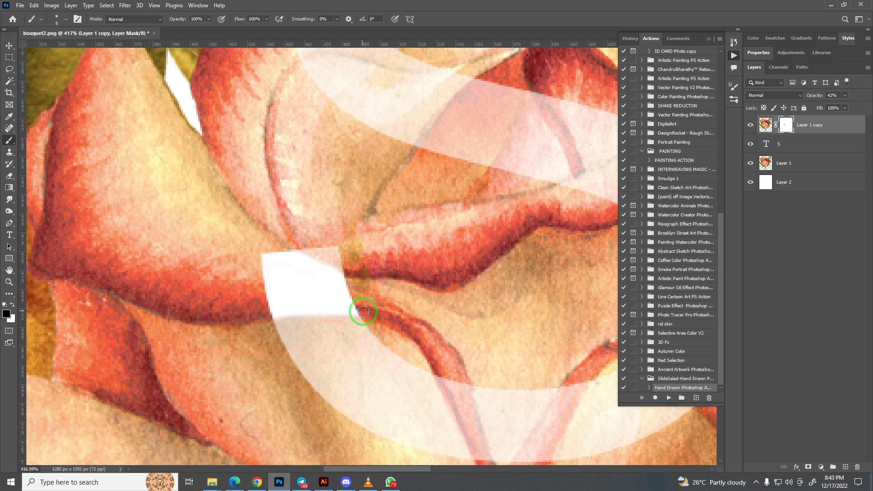
{"action": "left_click_drag", "start_coordinate": [450, 322], "coordinate": [203, 296]}
{"action": "mouse_move", "coordinate": [392, 332]}
{"action": "left_mouse_down"}
{"action": "mouse_move", "coordinate": [398, 309]}
{"action": "mouse_move", "coordinate": [376, 323]}
{"action": "mouse_move", "coordinate": [415, 357]}
{"action": "mouse_move", "coordinate": [386, 327]}
{"action": "mouse_move", "coordinate": [383, 308]}
{"action": "mouse_move", "coordinate": [470, 299]}
{"action": "mouse_move", "coordinate": [376, 315]}
{"action": "mouse_move", "coordinate": [425, 350]}
{"action": "mouse_move", "coordinate": [398, 325]}
{"action": "mouse_move", "coordinate": [423, 312]}
{"action": "mouse_move", "coordinate": [455, 319]}
{"action": "mouse_move", "coordinate": [465, 309]}
{"action": "mouse_move", "coordinate": [375, 319]}
{"action": "mouse_move", "coordinate": [311, 298]}
{"action": "mouse_move", "coordinate": [339, 306]}
{"action": "left_mouse_up"}
{"action": "key", "text": "z"}
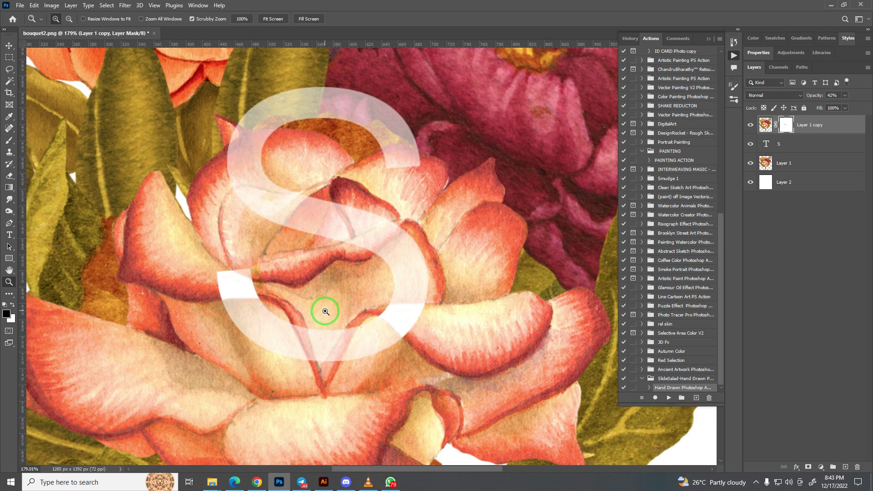
- Paint the mask along the thin petal and petal tip at the S's base
{"action": "mouse_move", "coordinate": [321, 324]}
{"action": "left_mouse_down"}
{"action": "mouse_move", "coordinate": [333, 361]}
{"action": "mouse_move", "coordinate": [316, 335]}
{"action": "left_mouse_up"}
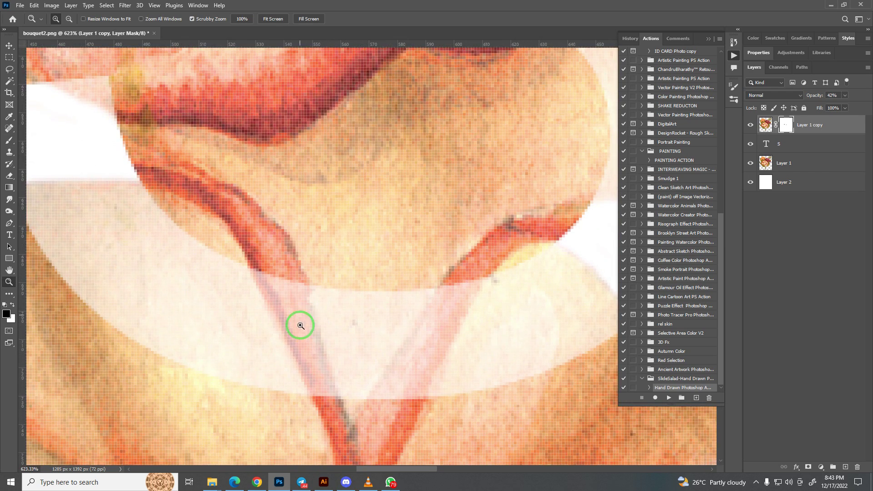
{"action": "key", "text": "b"}
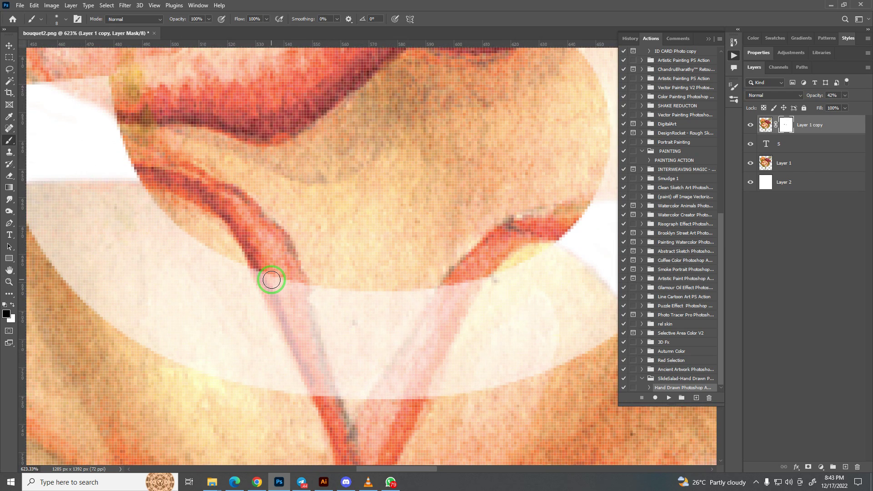
{"action": "mouse_move", "coordinate": [257, 269]}
{"action": "left_mouse_down"}
{"action": "mouse_move", "coordinate": [318, 414]}
{"action": "mouse_move", "coordinate": [275, 254]}
{"action": "mouse_move", "coordinate": [302, 286]}
{"action": "mouse_move", "coordinate": [328, 382]}
{"action": "mouse_move", "coordinate": [280, 300]}
{"action": "left_mouse_up"}
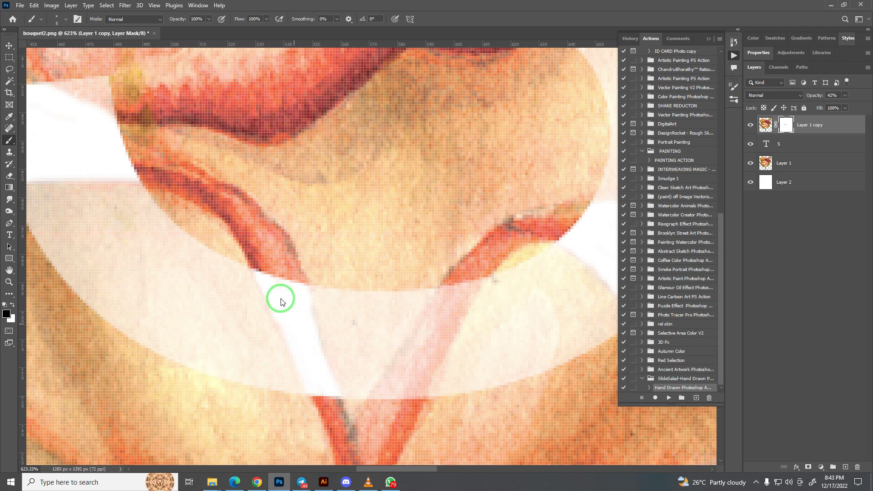
{"action": "mouse_move", "coordinate": [382, 413]}
{"action": "left_mouse_down"}
{"action": "mouse_move", "coordinate": [386, 382]}
{"action": "mouse_move", "coordinate": [410, 374]}
{"action": "mouse_move", "coordinate": [400, 400]}
{"action": "mouse_move", "coordinate": [380, 402]}
{"action": "mouse_move", "coordinate": [433, 335]}
{"action": "mouse_move", "coordinate": [427, 329]}
{"action": "mouse_move", "coordinate": [458, 282]}
{"action": "mouse_move", "coordinate": [462, 294]}
{"action": "mouse_move", "coordinate": [475, 273]}
{"action": "mouse_move", "coordinate": [472, 295]}
{"action": "mouse_move", "coordinate": [452, 302]}
{"action": "mouse_move", "coordinate": [422, 396]}
{"action": "mouse_move", "coordinate": [444, 351]}
{"action": "mouse_move", "coordinate": [417, 390]}
{"action": "mouse_move", "coordinate": [444, 365]}
{"action": "mouse_move", "coordinate": [423, 394]}
{"action": "mouse_move", "coordinate": [390, 380]}
{"action": "mouse_move", "coordinate": [405, 388]}
{"action": "left_mouse_up"}
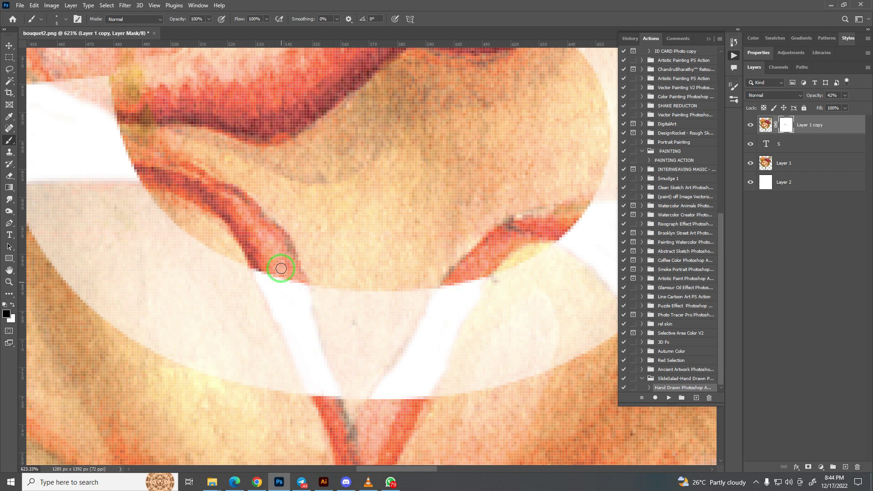
{"action": "key", "text": "z"}
{"action": "scroll", "coordinate": [309, 279], "scroll_direction": "down", "scroll_amount": 6}
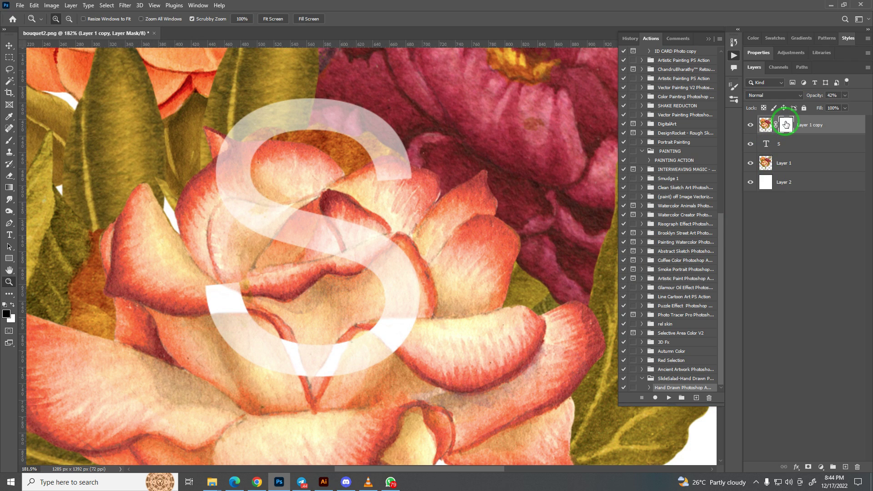
- Invert Layer 1 copy's mask to black, raise its opacity to 100%, and inspect the result
{"action": "key", "text": "ctrl+i"}
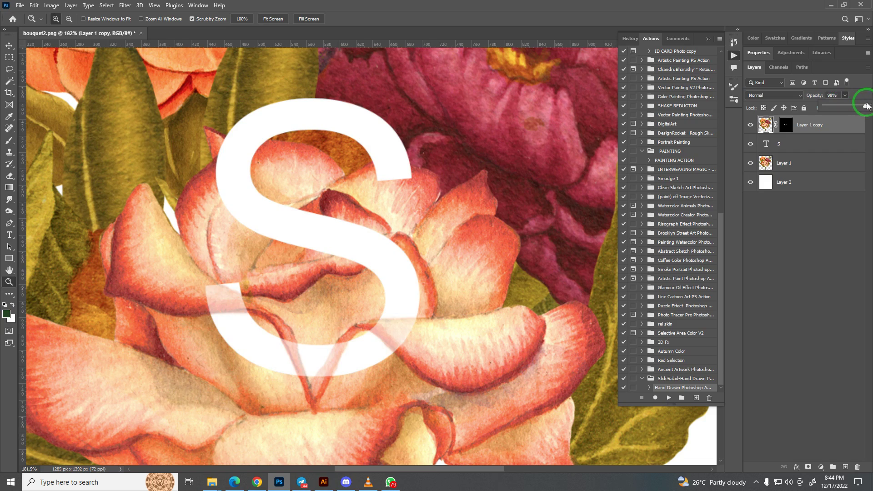
{"action": "left_click_drag", "start_coordinate": [867, 106], "coordinate": [871, 106]}
{"action": "scroll", "coordinate": [360, 293], "scroll_direction": "up", "scroll_amount": 2}
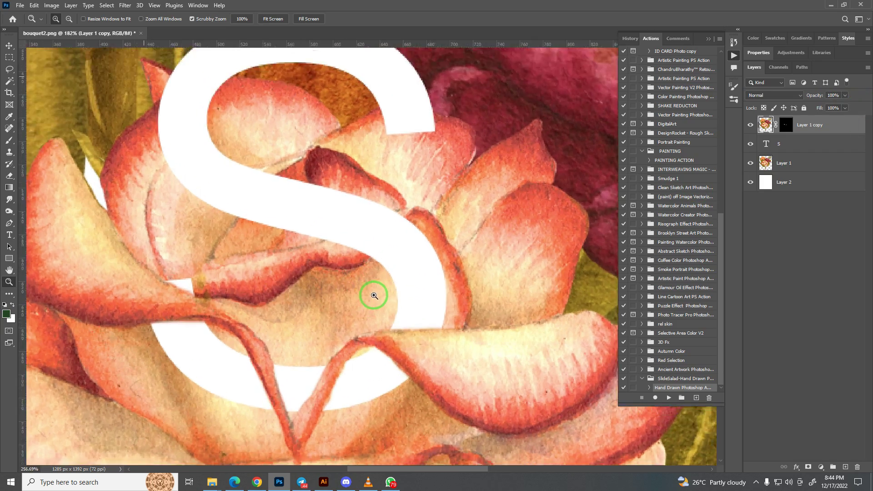
{"action": "scroll", "coordinate": [359, 297], "scroll_direction": "down", "scroll_amount": 2}
{"action": "scroll", "coordinate": [359, 297], "scroll_direction": "down", "scroll_amount": 2}
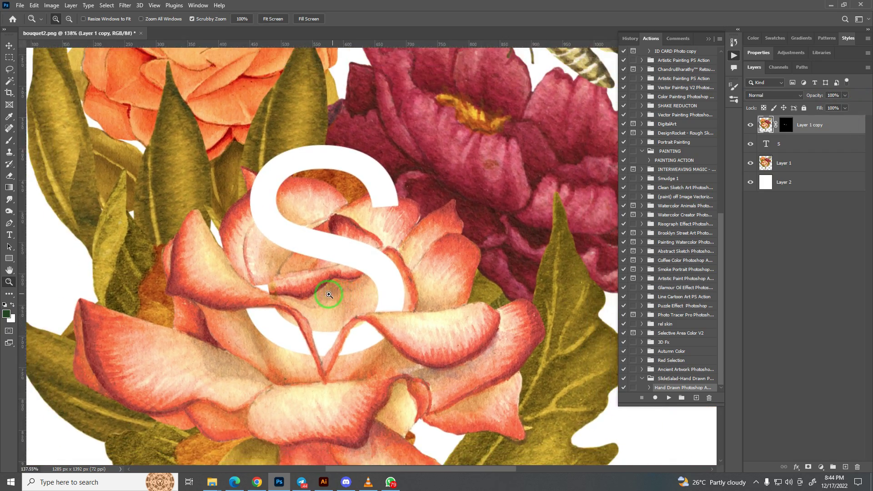
{"action": "scroll", "coordinate": [347, 296], "scroll_direction": "up", "scroll_amount": 2}
{"action": "scroll", "coordinate": [328, 296], "scroll_direction": "up", "scroll_amount": 1}
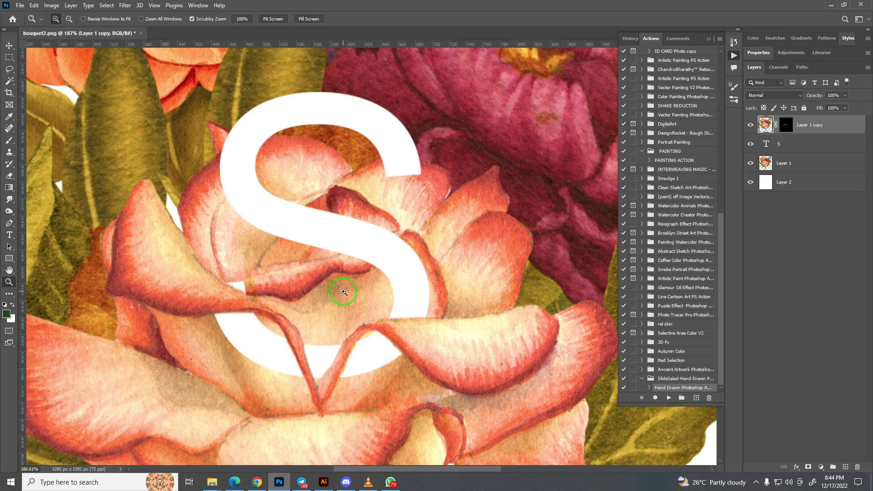
{"action": "scroll", "coordinate": [250, 291], "scroll_direction": "down", "scroll_amount": 2}
{"action": "scroll", "coordinate": [264, 291], "scroll_direction": "up", "scroll_amount": 2}
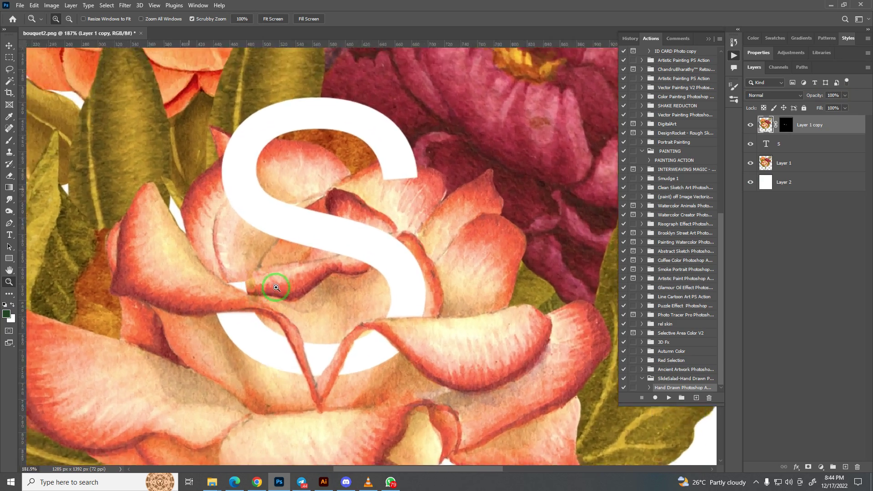
{"action": "scroll", "coordinate": [285, 289], "scroll_direction": "up", "scroll_amount": 3}
{"action": "scroll", "coordinate": [285, 289], "scroll_direction": "down", "scroll_amount": 2}
{"action": "scroll", "coordinate": [279, 290], "scroll_direction": "down", "scroll_amount": 1}
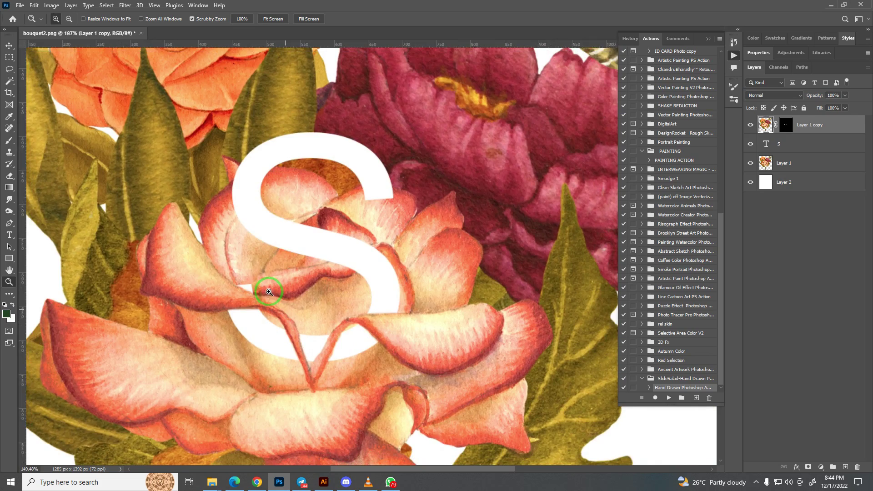
{"action": "scroll", "coordinate": [276, 291], "scroll_direction": "down", "scroll_amount": 1}
{"action": "scroll", "coordinate": [273, 292], "scroll_direction": "down", "scroll_amount": 1}
{"action": "scroll", "coordinate": [273, 292], "scroll_direction": "up", "scroll_amount": 4}
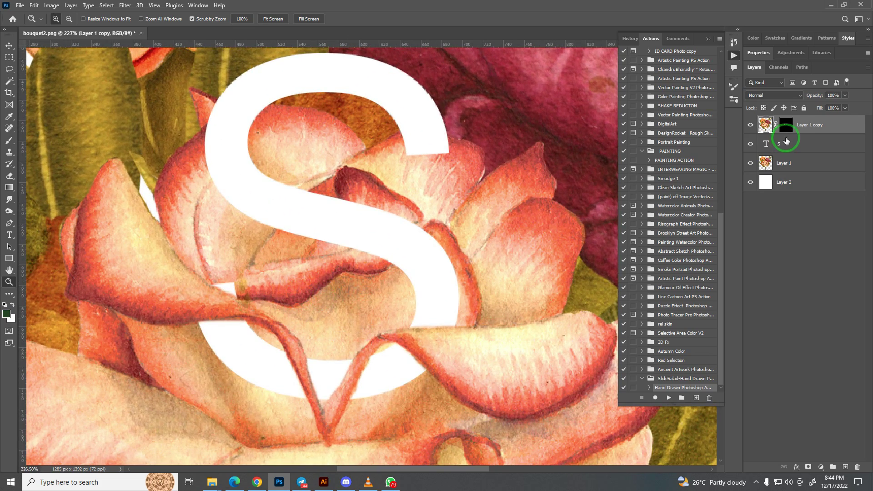
- Apply a Multiply drop shadow to the S text layer: size 13 px, opacity 74%
{"action": "left_click", "coordinate": [795, 149]}
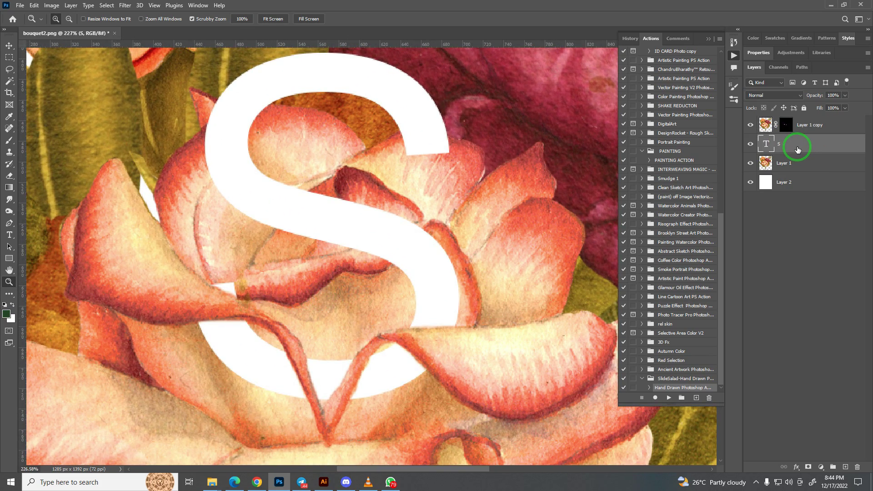
{"action": "key", "text": "l"}
{"action": "key", "text": "alt+l"}
{"action": "key", "text": "y"}
{"action": "key", "text": "d"}
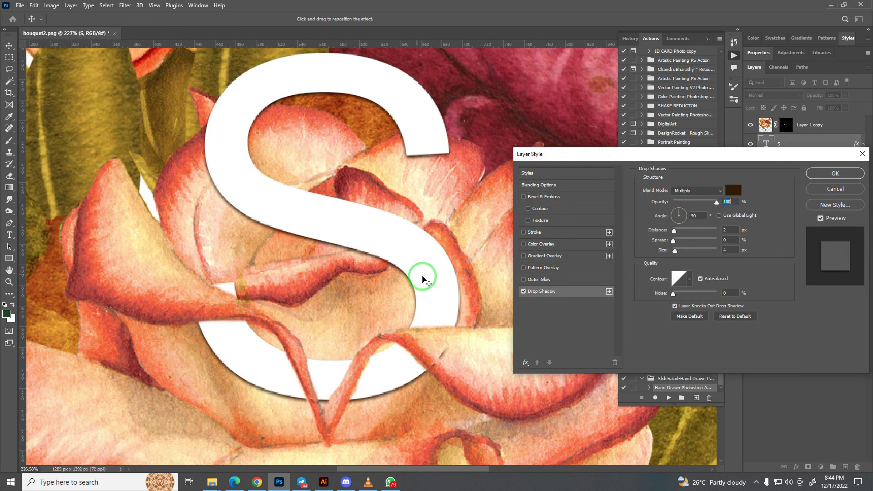
{"action": "left_click_drag", "start_coordinate": [676, 251], "coordinate": [679, 251]}
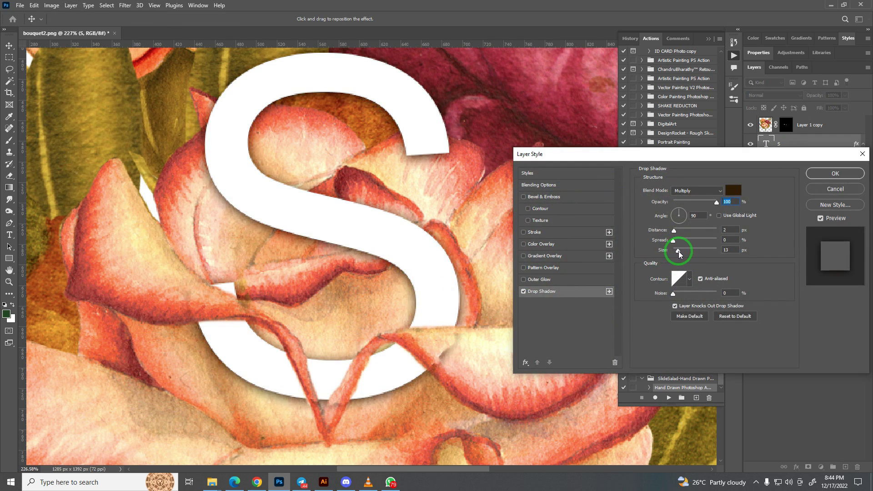
{"action": "left_click_drag", "start_coordinate": [717, 204], "coordinate": [705, 205]}
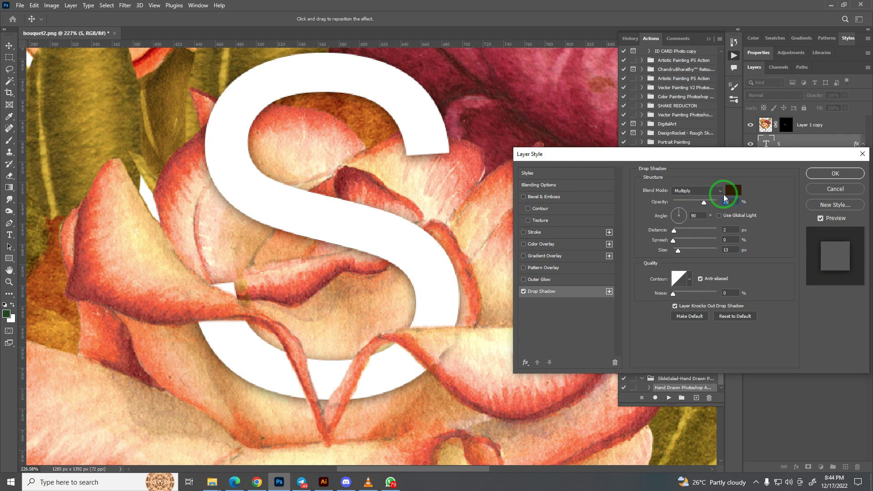
{"action": "left_click", "coordinate": [812, 174]}
- Brush black and white on Layer 1 copy's mask along the rose petal crossing the S
{"action": "key", "text": "z"}
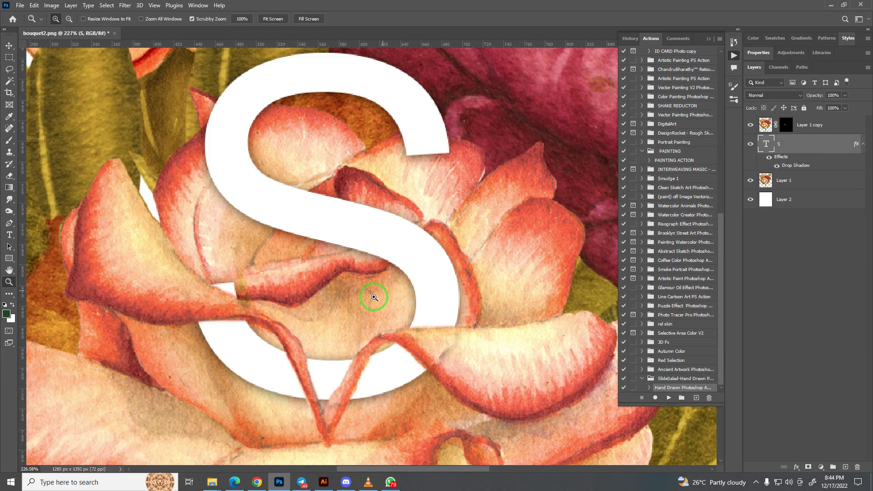
{"action": "left_click_drag", "start_coordinate": [376, 305], "coordinate": [353, 292]}
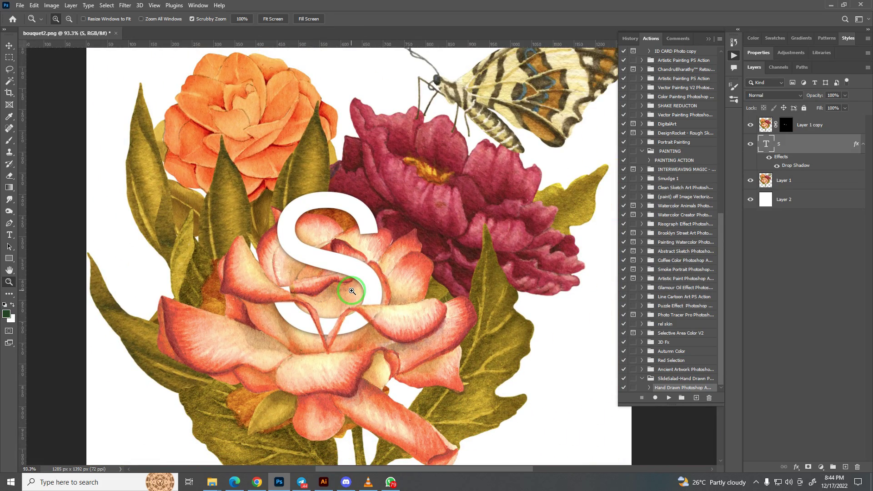
{"action": "mouse_move", "coordinate": [376, 293]}
{"action": "left_mouse_down"}
{"action": "mouse_move", "coordinate": [419, 332]}
{"action": "mouse_move", "coordinate": [339, 325]}
{"action": "left_mouse_up"}
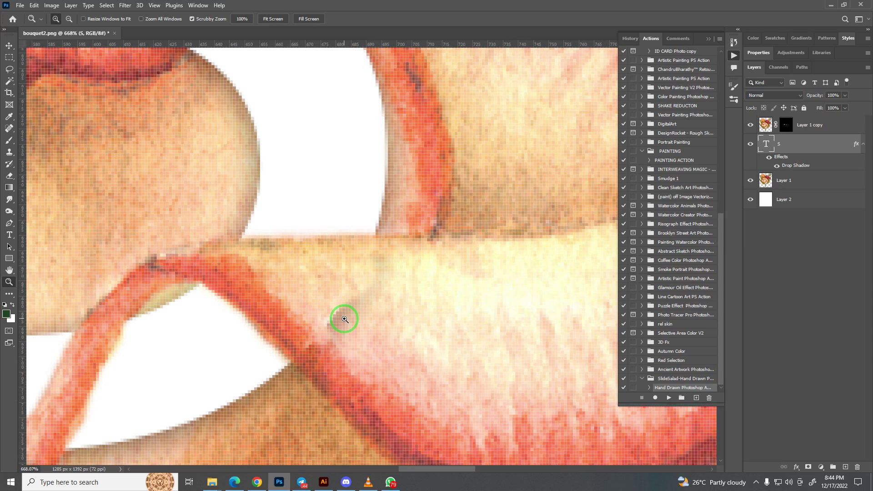
{"action": "key", "text": "b"}
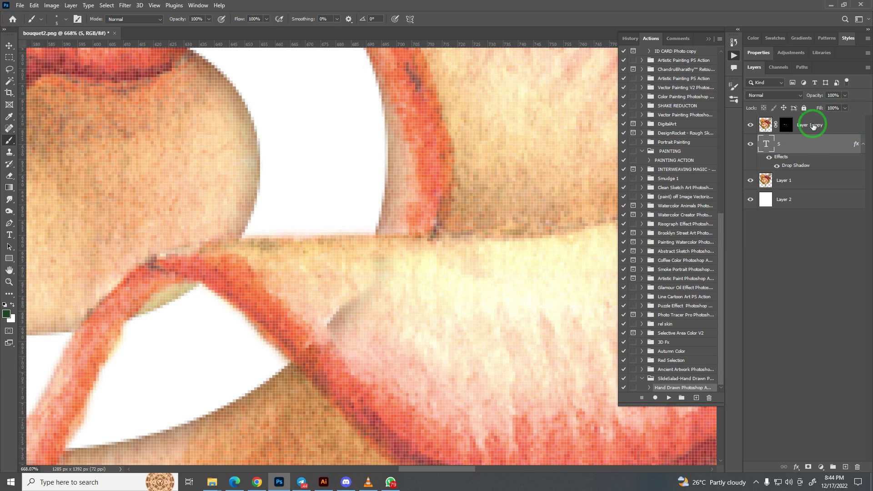
{"action": "left_click", "coordinate": [782, 126]}
{"action": "left_click_drag", "start_coordinate": [338, 296], "coordinate": [333, 331]}
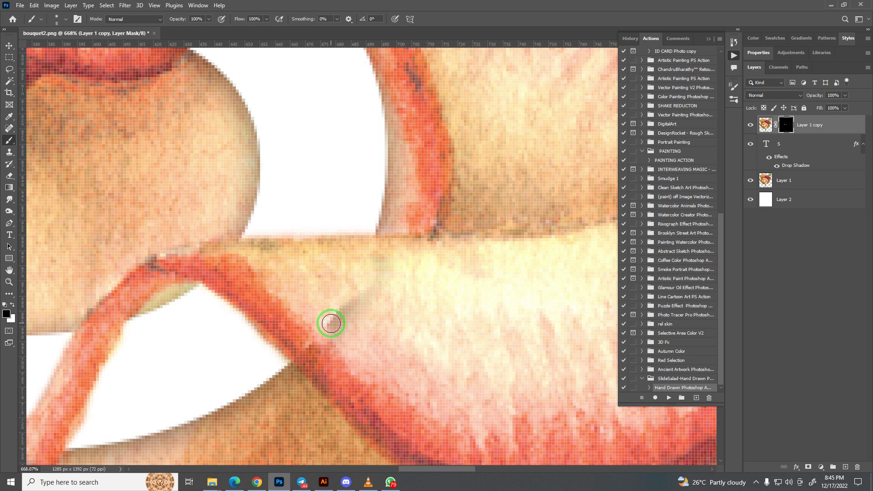
{"action": "mouse_move", "coordinate": [327, 322]}
{"action": "left_mouse_down"}
{"action": "mouse_move", "coordinate": [346, 324]}
{"action": "mouse_move", "coordinate": [336, 329]}
{"action": "left_mouse_up"}
{"action": "key", "text": "x"}
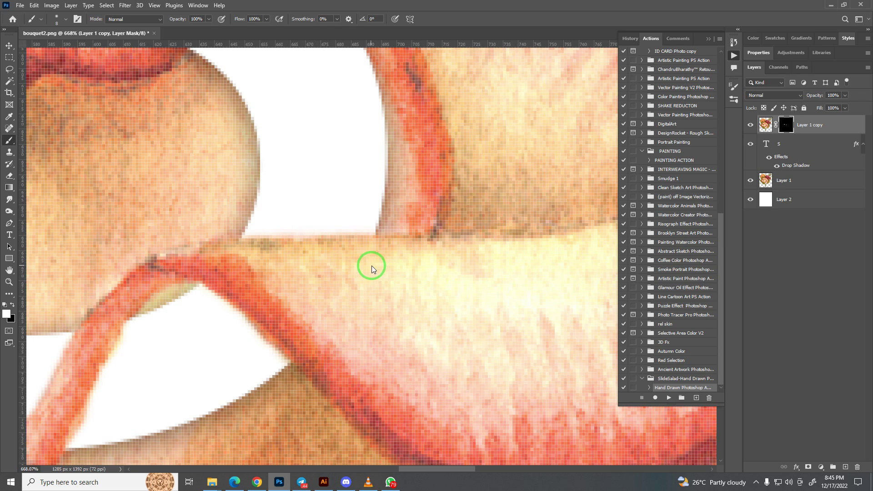
{"action": "key", "text": "ctrl+0"}
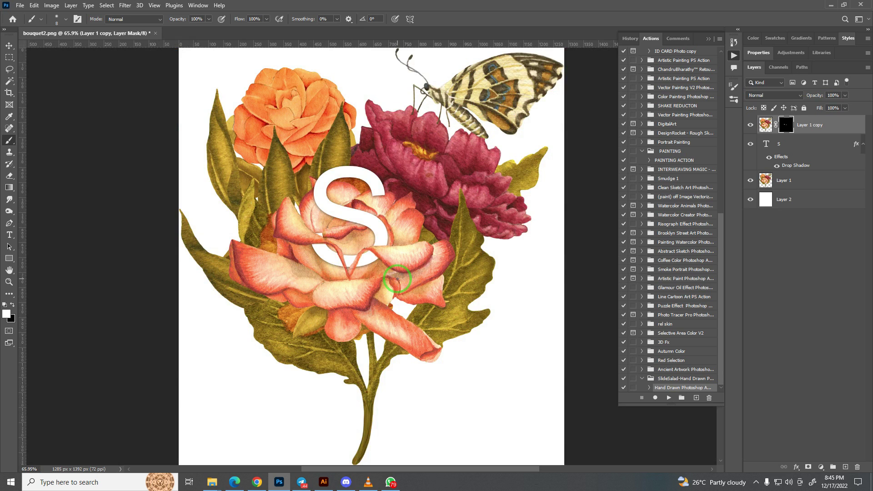
{"action": "key", "text": "z"}
{"action": "mouse_move", "coordinate": [380, 253]}
{"action": "left_mouse_down"}
{"action": "mouse_move", "coordinate": [380, 266]}
{"action": "mouse_move", "coordinate": [346, 248]}
{"action": "left_mouse_up"}
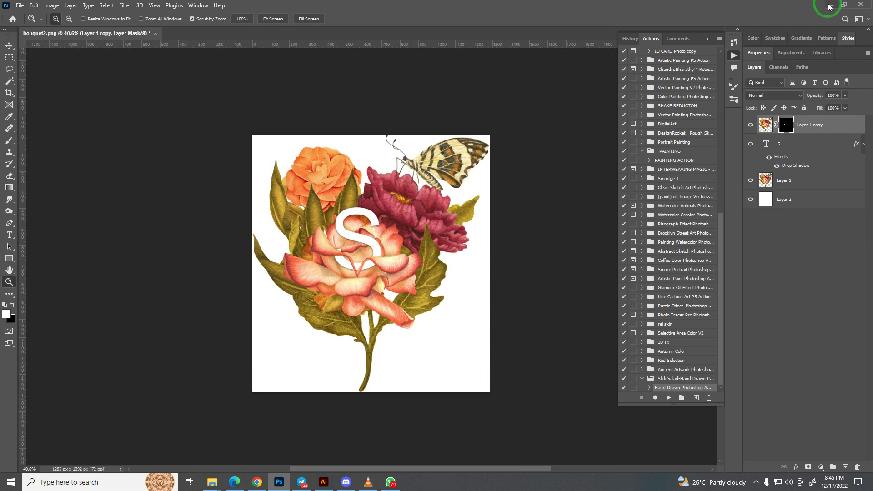
- With Photoshop minimized, preview frame1 full size from the clip-art frames folder
{"action": "left_click", "coordinate": [829, 5]}
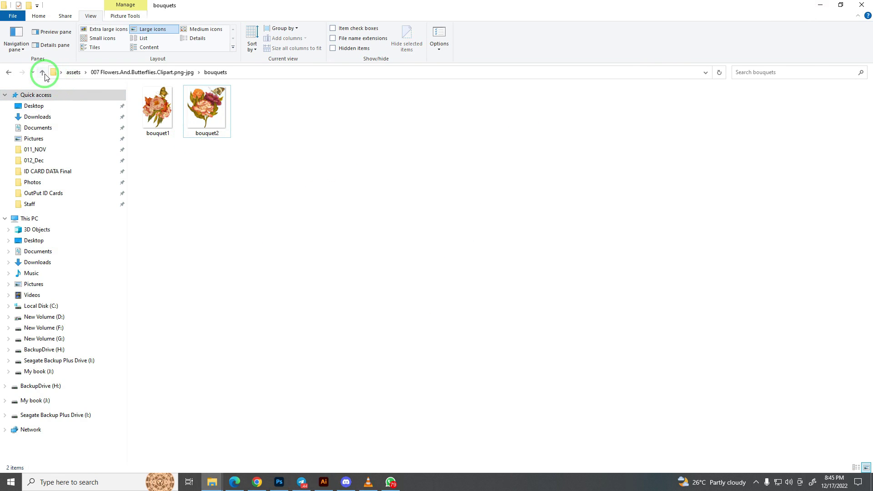
{"action": "left_click", "coordinate": [44, 74]}
{"action": "double_click", "coordinate": [229, 126]}
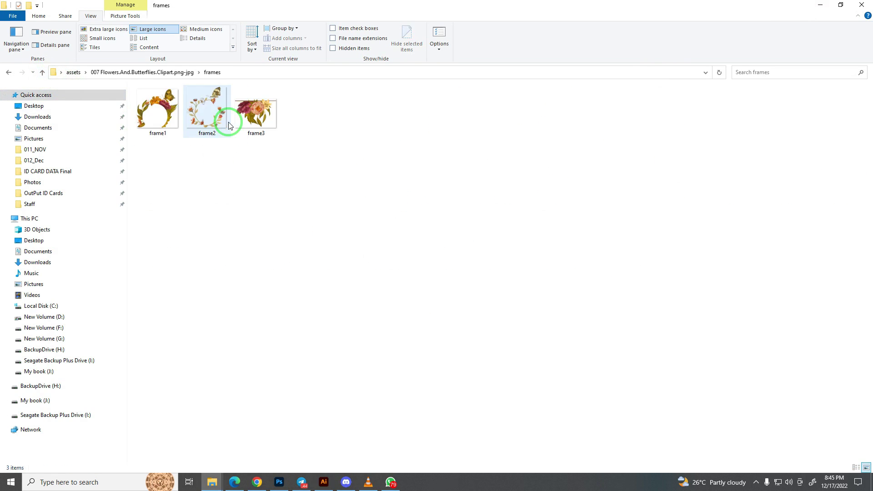
{"action": "double_click", "coordinate": [157, 114]}
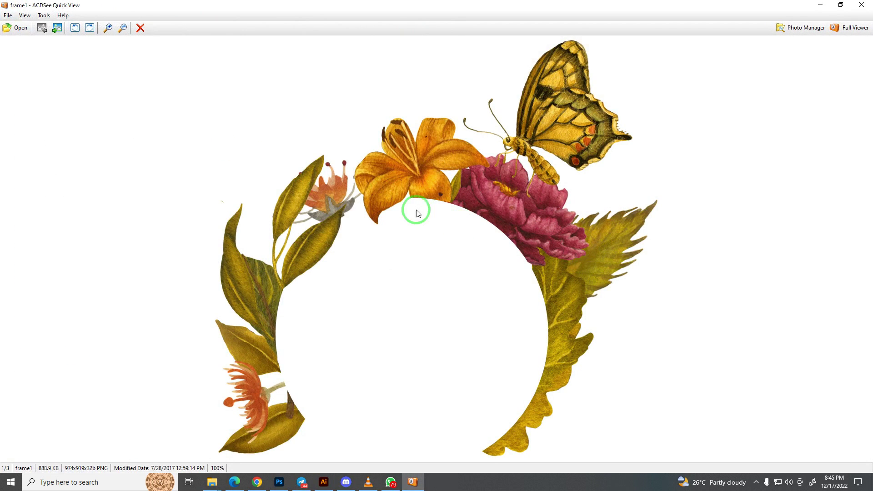
{"action": "scroll", "coordinate": [474, 222], "scroll_direction": "down", "scroll_amount": 1}
{"action": "scroll", "coordinate": [474, 222], "scroll_direction": "down", "scroll_amount": 1}
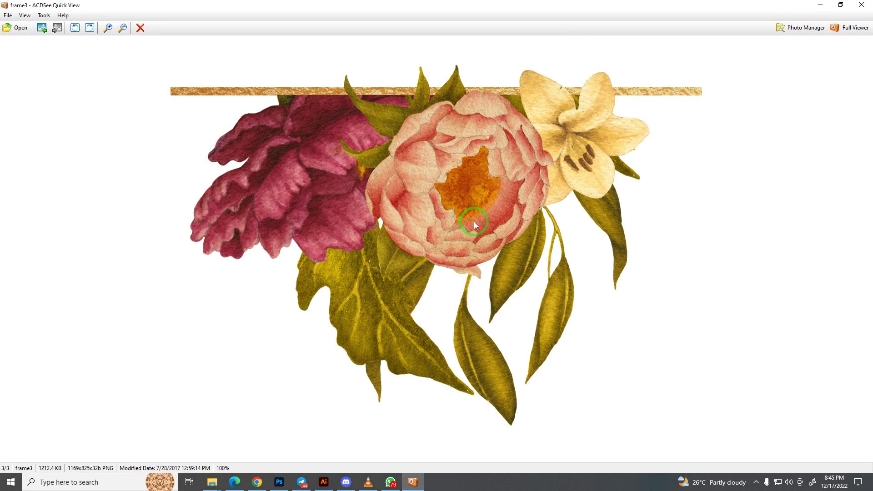
{"action": "key", "text": "Escape"}
- Preview pattern1 full size from the patterns folder
{"action": "left_click", "coordinate": [41, 72]}
{"action": "double_click", "coordinate": [281, 121]}
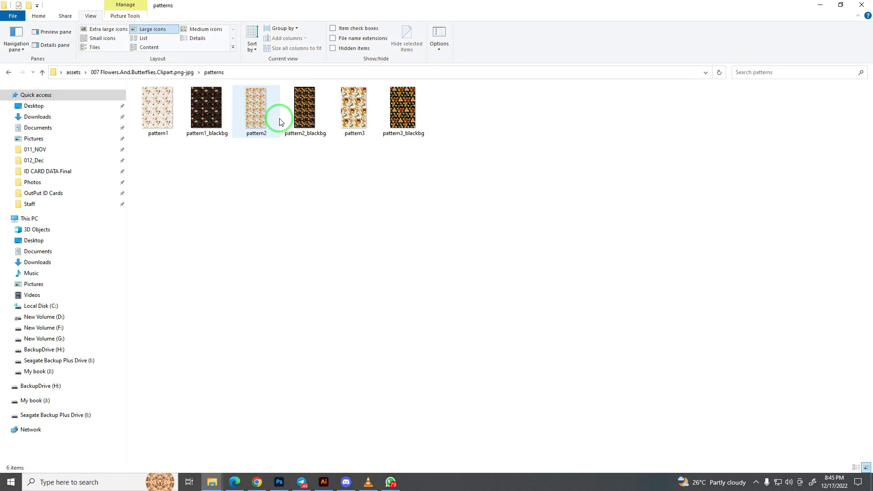
{"action": "double_click", "coordinate": [154, 109]}
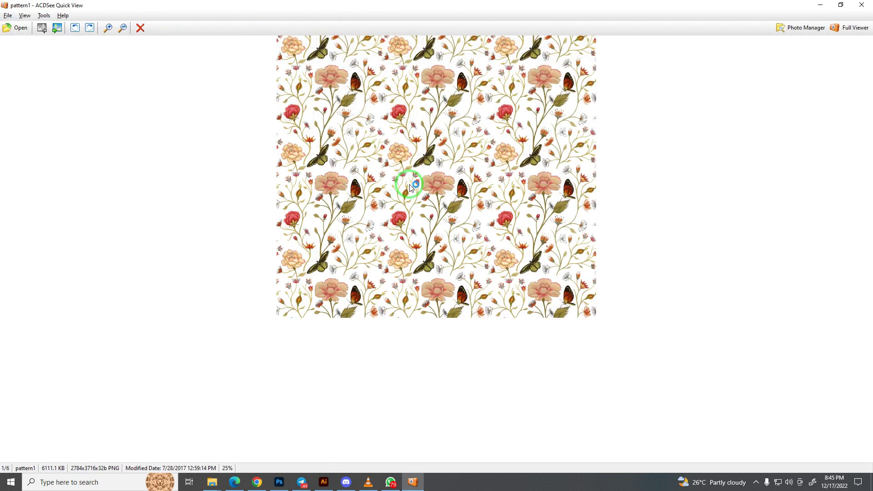
{"action": "scroll", "coordinate": [449, 195], "scroll_direction": "down", "scroll_amount": 1}
{"action": "scroll", "coordinate": [451, 196], "scroll_direction": "down", "scroll_amount": 3}
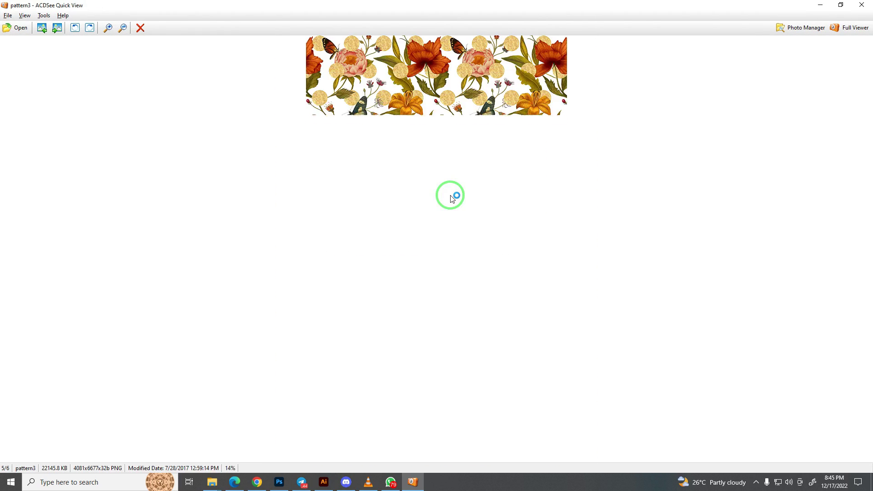
{"action": "scroll", "coordinate": [453, 199], "scroll_direction": "down", "scroll_amount": 1}
{"action": "key", "text": "Escape"}
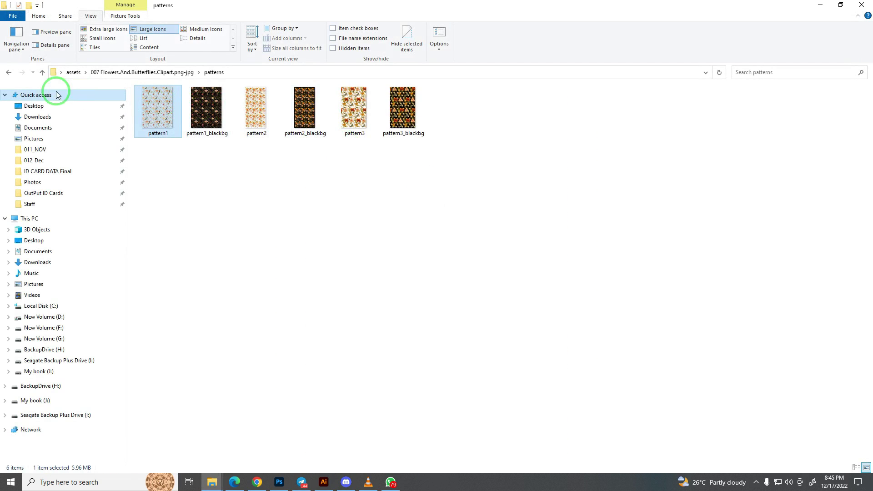
- Preview pattern2, then drag all six pattern images into Photoshop
{"action": "left_click", "coordinate": [42, 72]}
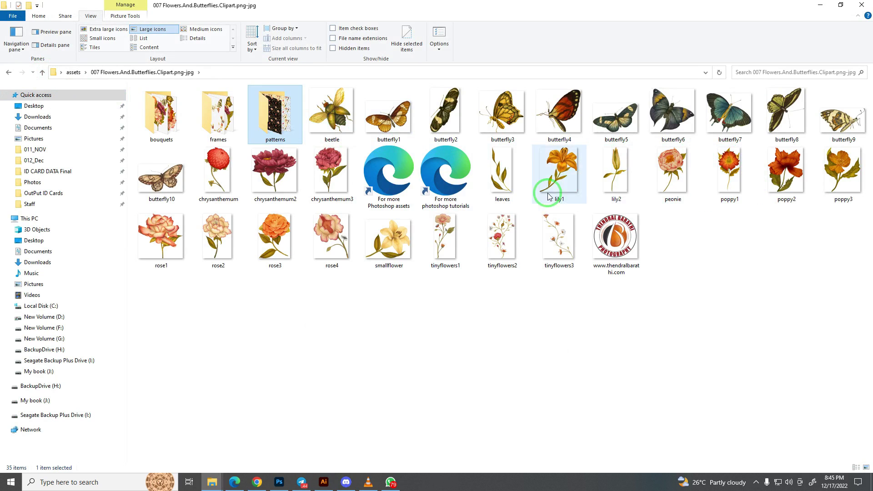
{"action": "double_click", "coordinate": [270, 116]}
{"action": "double_click", "coordinate": [261, 118]}
{"action": "scroll", "coordinate": [533, 214], "scroll_direction": "down", "scroll_amount": 4}
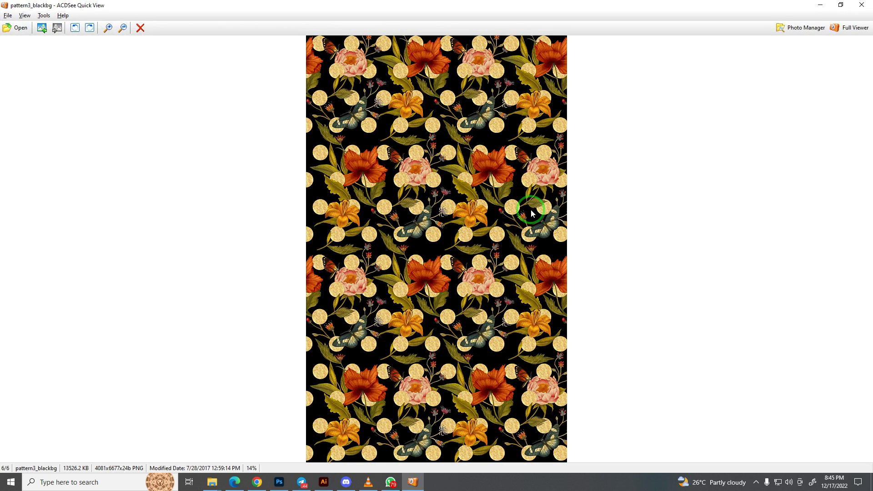
{"action": "key", "text": "Escape"}
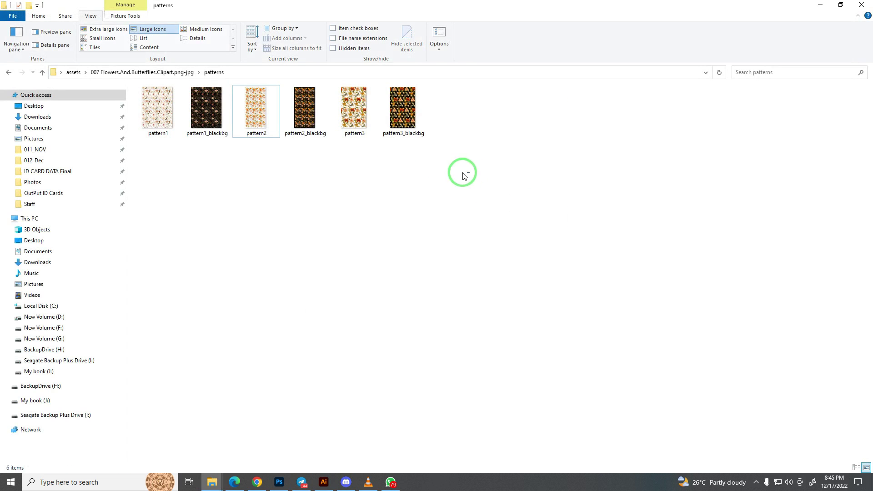
{"action": "mouse_move", "coordinate": [464, 176]}
{"action": "left_mouse_down"}
{"action": "mouse_move", "coordinate": [157, 111]}
{"action": "mouse_move", "coordinate": [341, 381]}
{"action": "mouse_move", "coordinate": [367, 23]}
{"action": "left_mouse_up"}
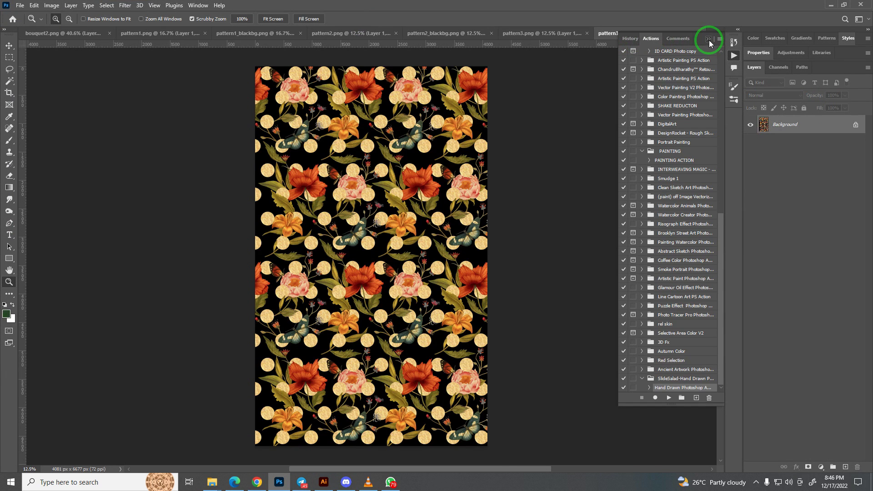
- Hide the Actions panel, show Patterns, and collapse the THENDRAL-Oil-Technique-Pattern folder
{"action": "left_click", "coordinate": [709, 40]}
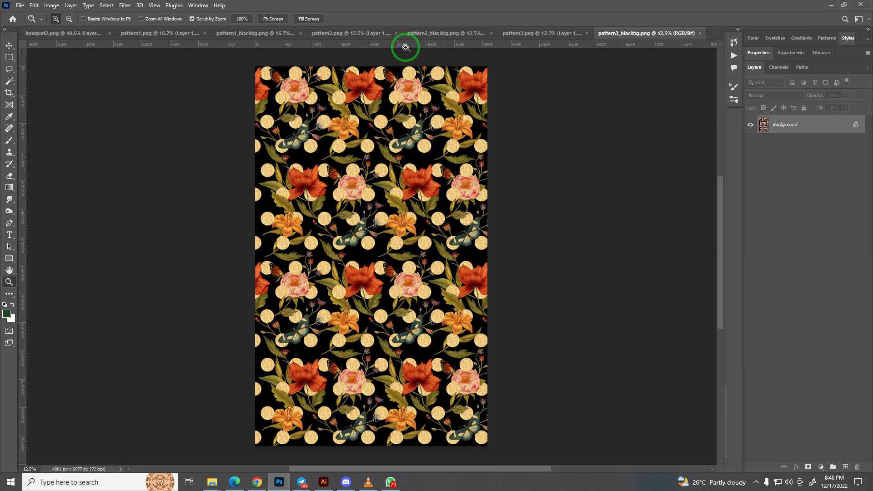
{"action": "left_click", "coordinate": [828, 39]}
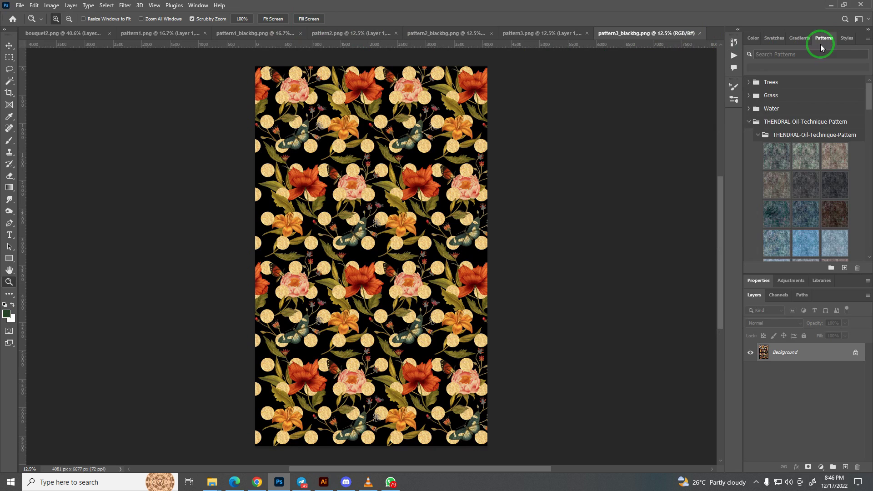
{"action": "left_click", "coordinate": [749, 122]}
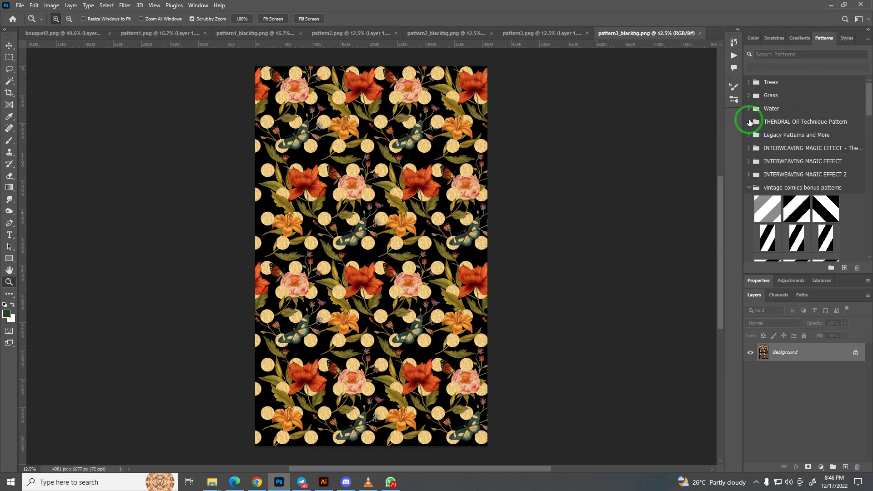
{"action": "left_click", "coordinate": [187, 6]}
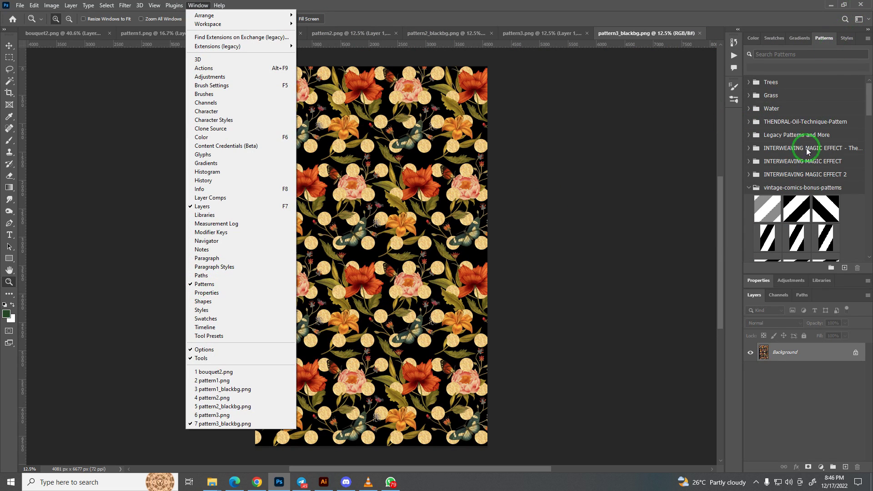
- Collapse the vintage-comics-bonus-patterns, Patterns Load me first and Wall Patterns load me first folders
{"action": "left_click", "coordinate": [750, 188]}
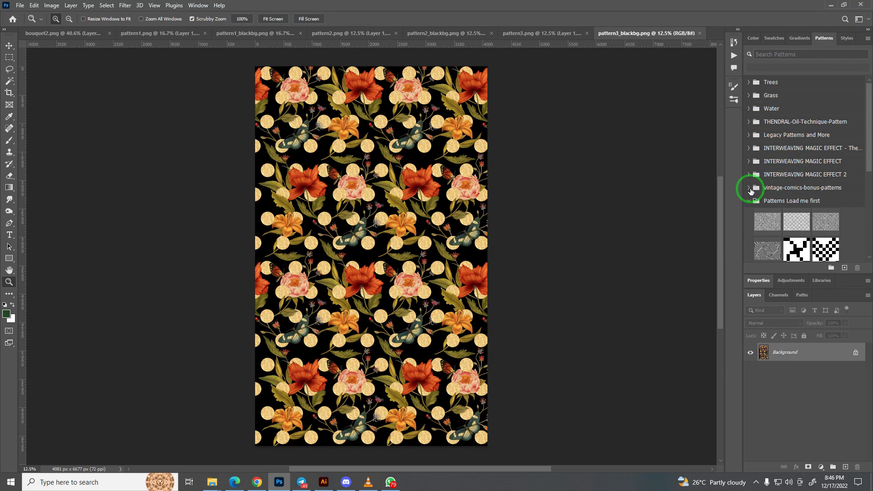
{"action": "left_click", "coordinate": [750, 200]}
{"action": "scroll", "coordinate": [787, 185], "scroll_direction": "down", "scroll_amount": 2}
{"action": "left_click", "coordinate": [758, 162]}
{"action": "scroll", "coordinate": [801, 172], "scroll_direction": "down", "scroll_amount": 1}
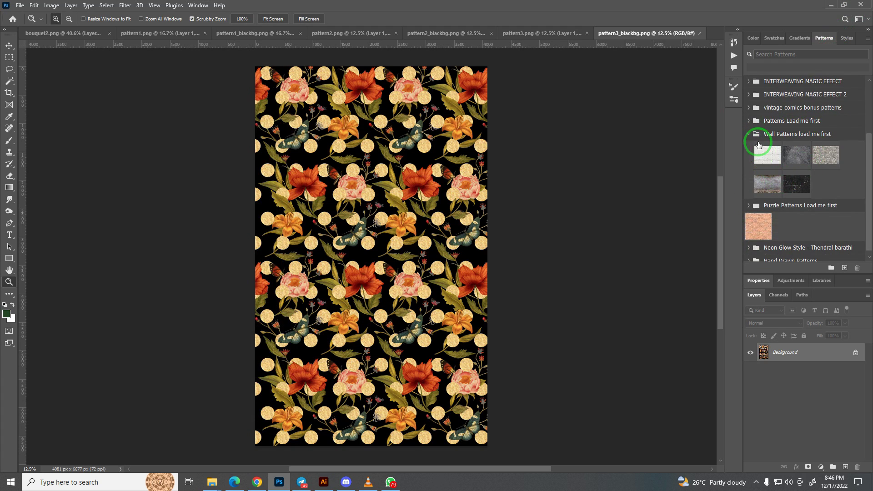
{"action": "left_click", "coordinate": [750, 133]}
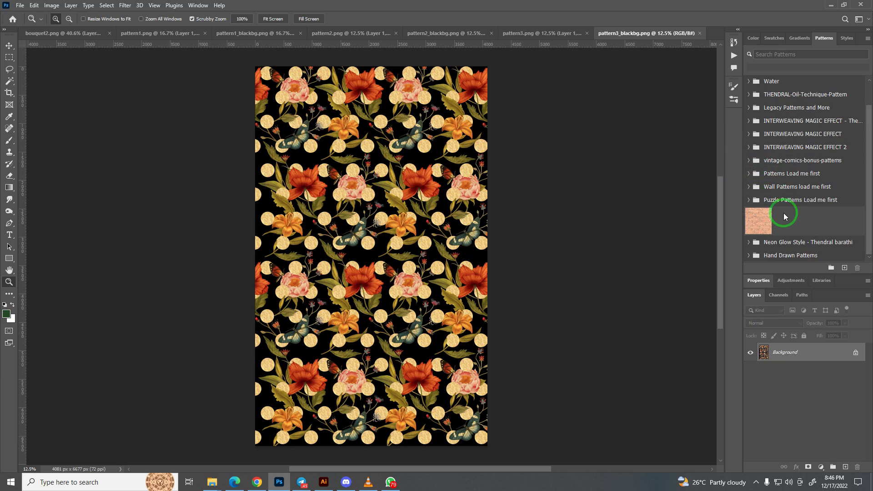
- Define pattern3_blackbg as a new pattern and close that document
{"action": "left_click", "coordinate": [845, 269]}
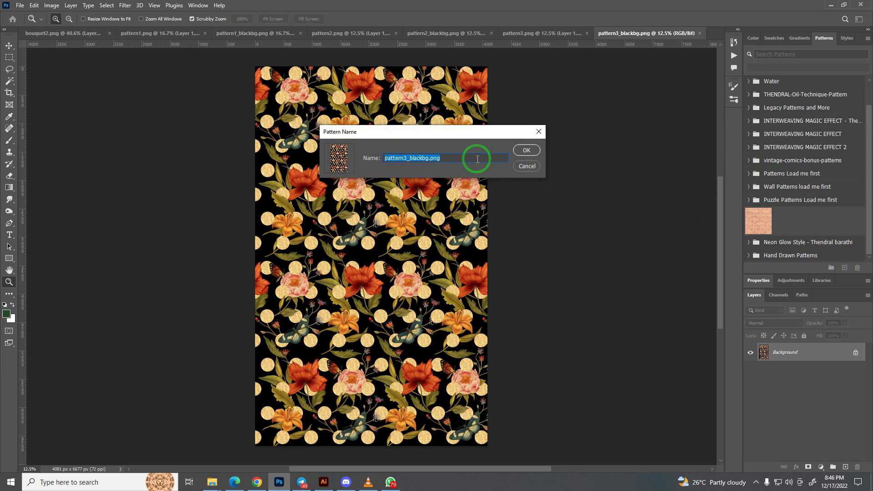
{"action": "left_click", "coordinate": [523, 151]}
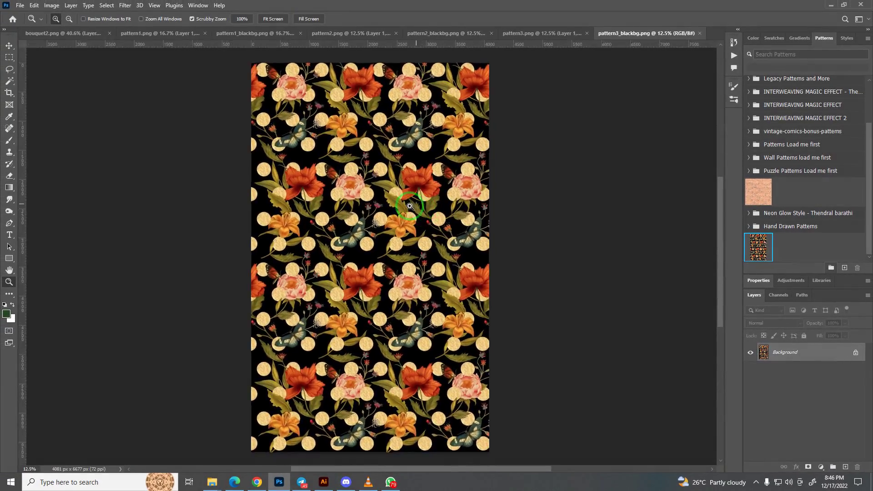
{"action": "left_click_drag", "start_coordinate": [410, 206], "coordinate": [403, 213]}
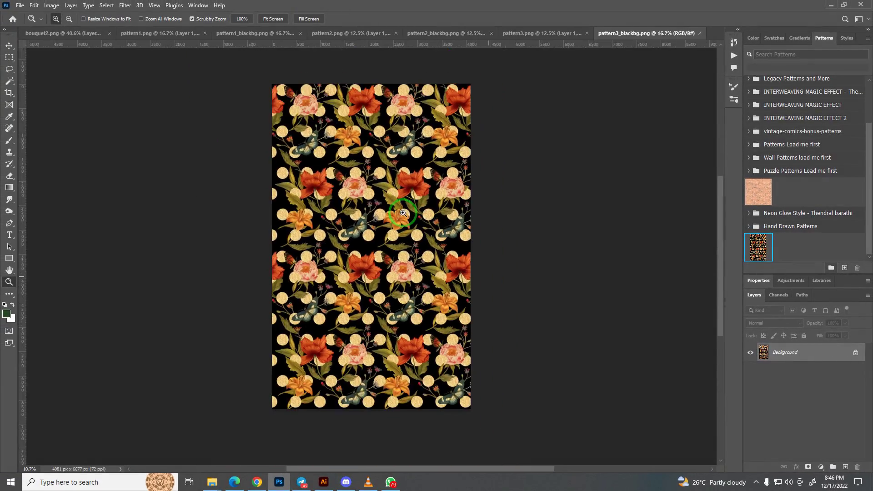
{"action": "key", "text": "ctrl+w"}
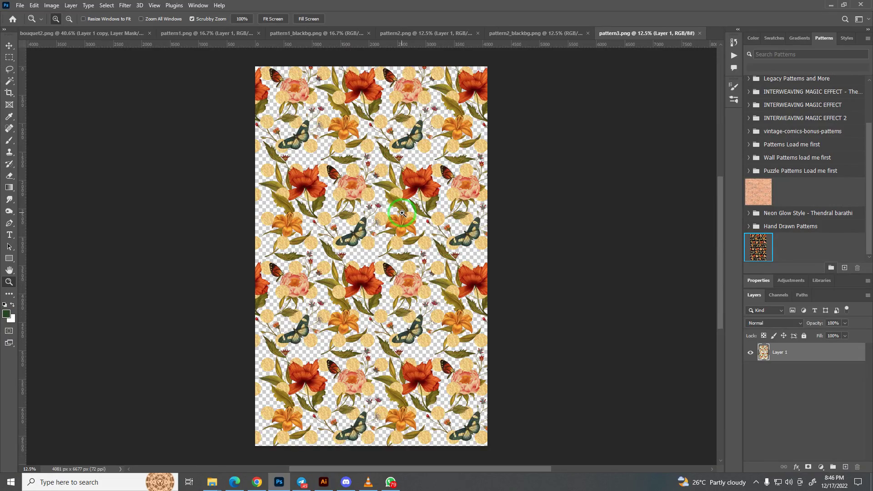
- On pattern3, add a new layer filled with white as the background
{"action": "left_click_drag", "start_coordinate": [384, 197], "coordinate": [363, 209]}
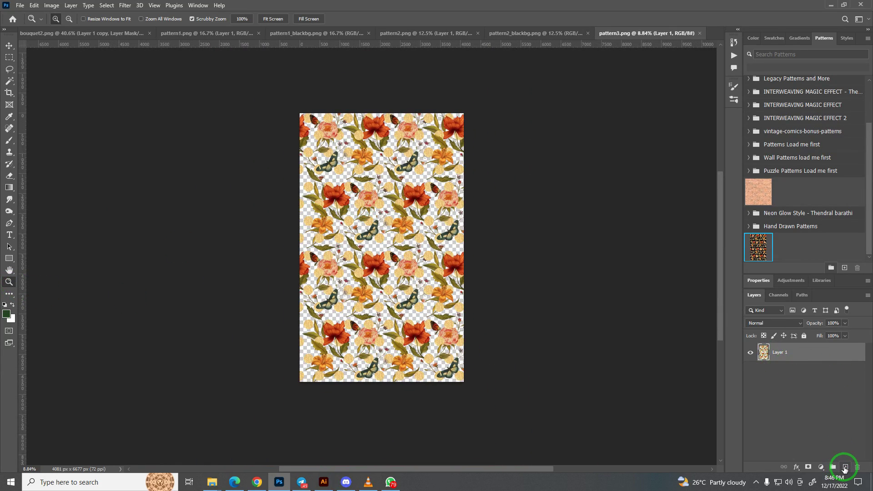
{"action": "left_click", "coordinate": [845, 468]}
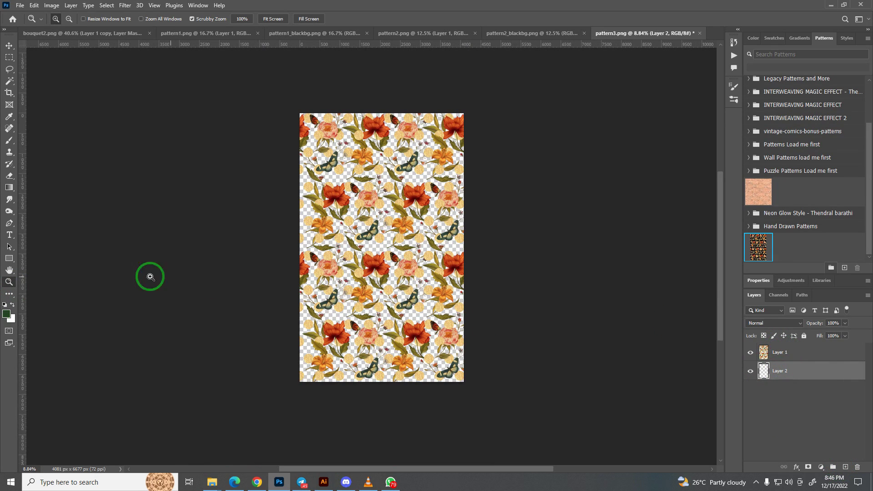
{"action": "left_click", "coordinate": [6, 314]}
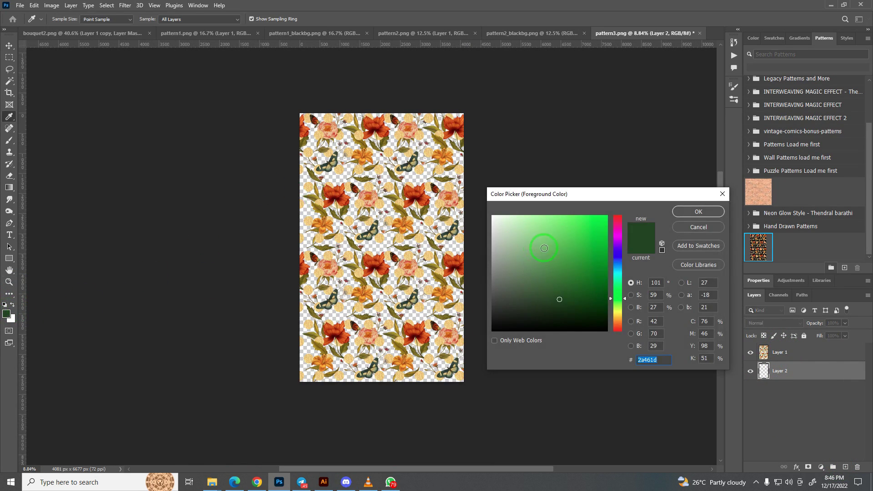
{"action": "left_click", "coordinate": [468, 189]}
{"action": "key", "text": "Return"}
{"action": "key", "text": "z"}
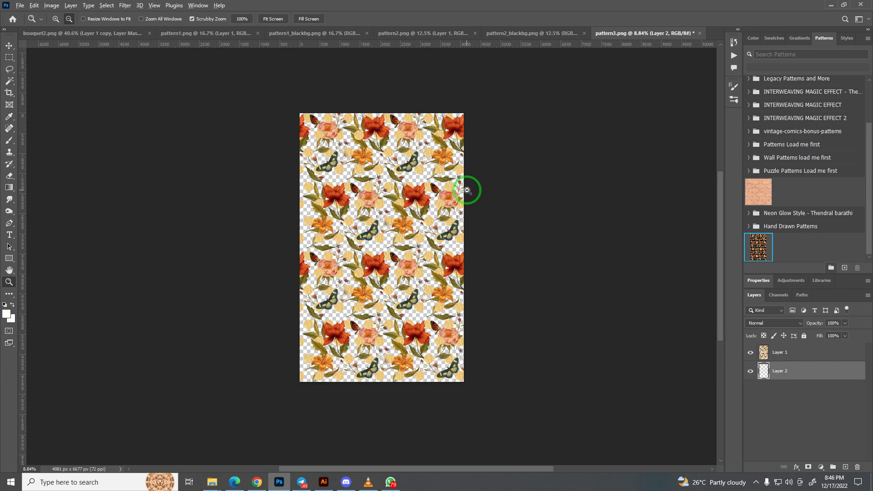
{"action": "key", "text": "alt+BackSpace"}
- Merge the white layer into pattern3, define it as a pattern, and close without saving
{"action": "left_click_drag", "start_coordinate": [415, 193], "coordinate": [436, 196]}
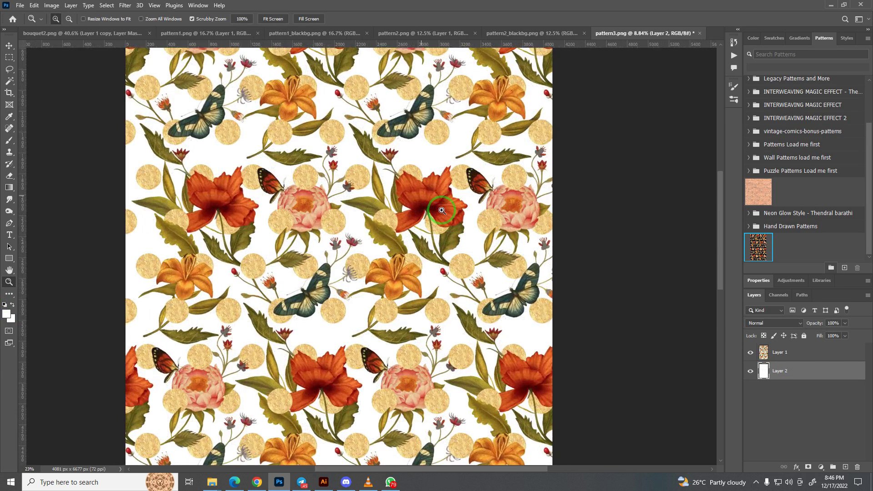
{"action": "left_click", "coordinate": [814, 360], "text": "shift"}
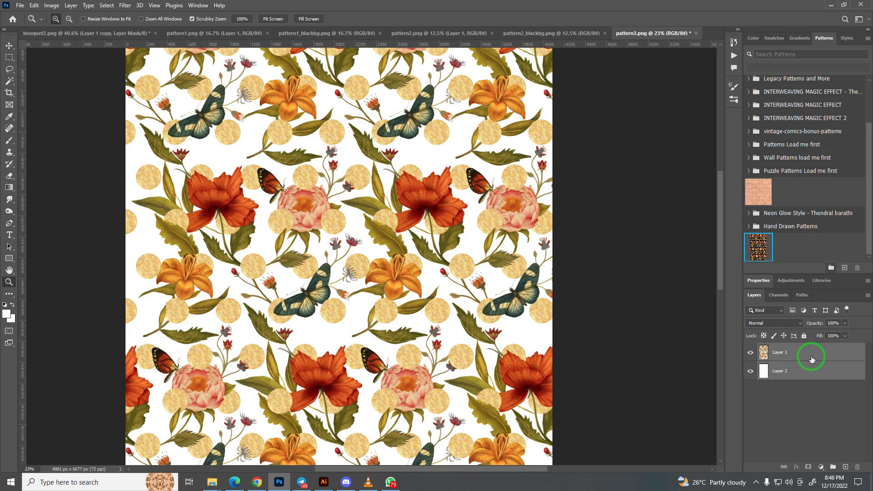
{"action": "key", "text": "ctrl+e"}
{"action": "left_click_drag", "start_coordinate": [505, 275], "coordinate": [482, 276]}
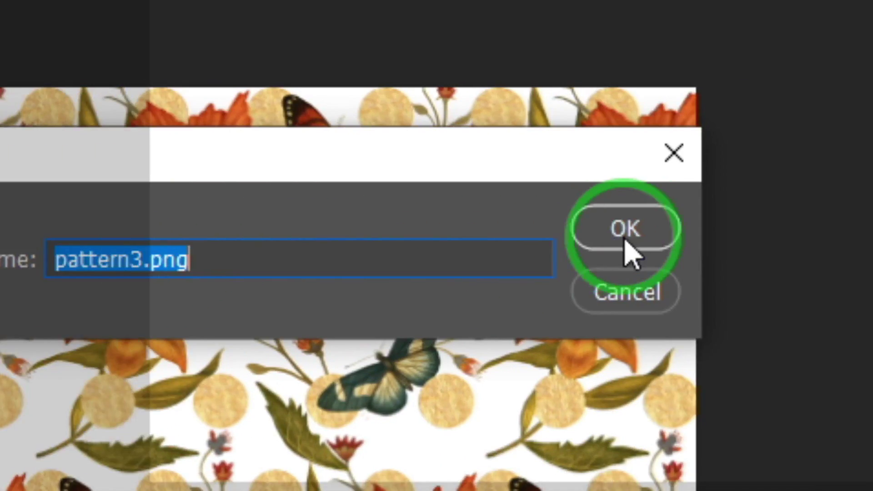
{"action": "left_click", "coordinate": [619, 230]}
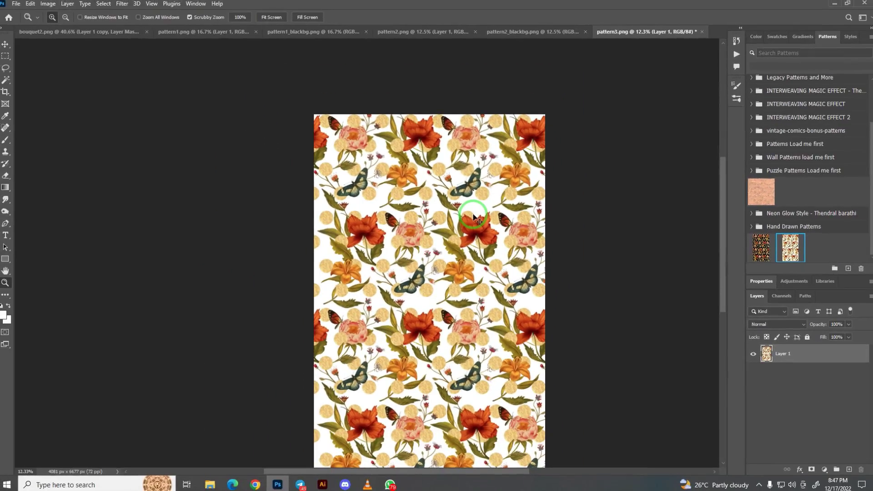
{"action": "key", "text": "ctrl+w"}
{"action": "left_click", "coordinate": [433, 179]}
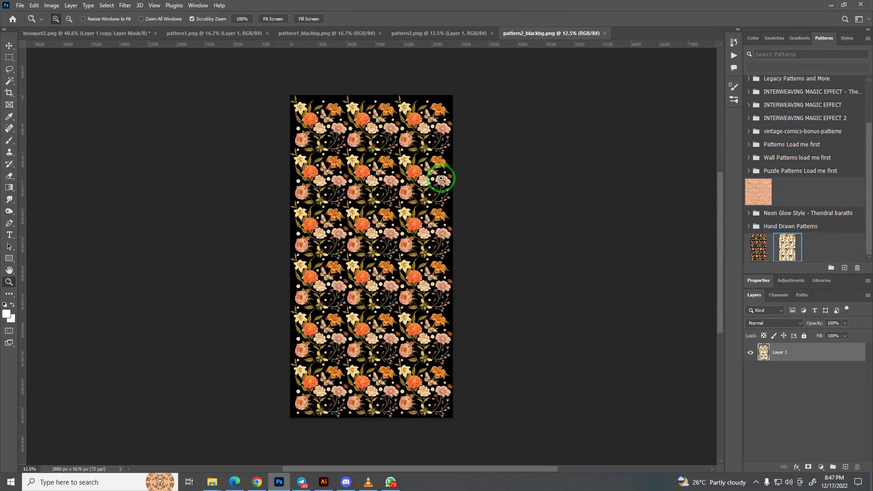
- Define pattern2_blackbg as a new pattern and close that document
{"action": "mouse_move", "coordinate": [361, 172]}
{"action": "left_mouse_down"}
{"action": "mouse_move", "coordinate": [404, 196]}
{"action": "mouse_move", "coordinate": [373, 195]}
{"action": "left_mouse_up"}
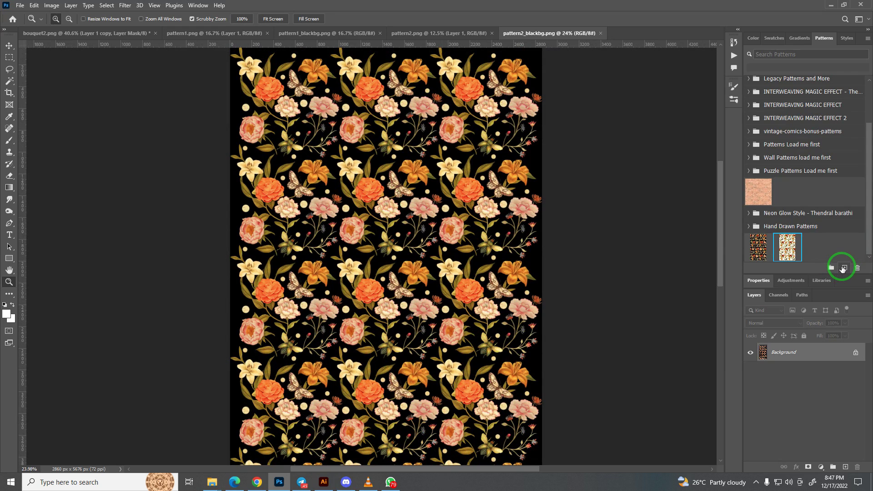
{"action": "left_click", "coordinate": [844, 270]}
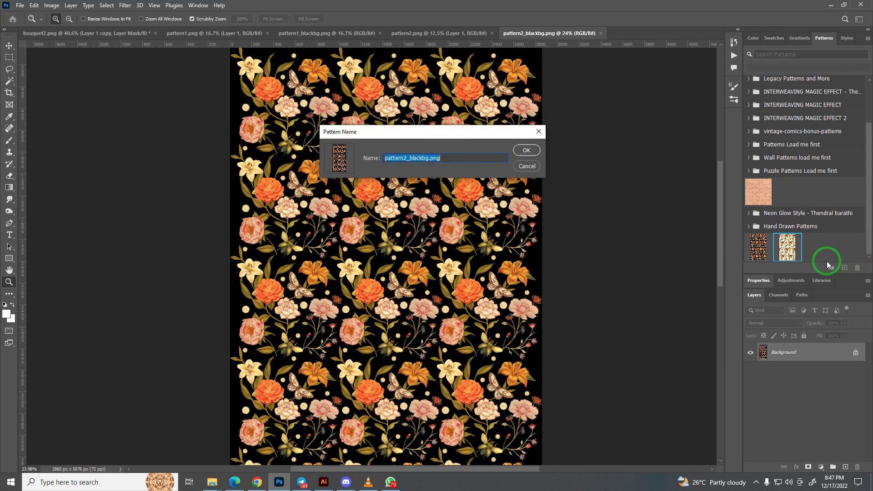
{"action": "left_click", "coordinate": [523, 151]}
{"action": "key", "text": "ctrl+w"}
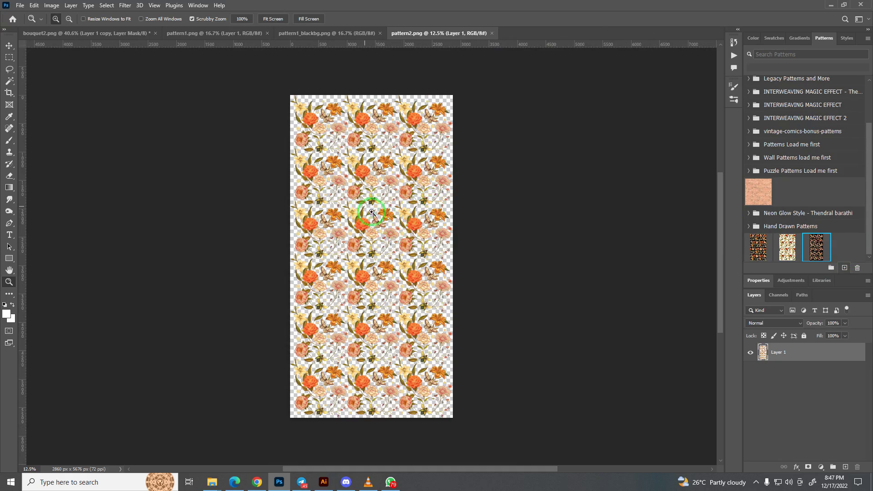
- Close pattern2.png and pattern1_blackbg, leaving only bouquet2 open
{"action": "left_click_drag", "start_coordinate": [372, 212], "coordinate": [374, 231]}
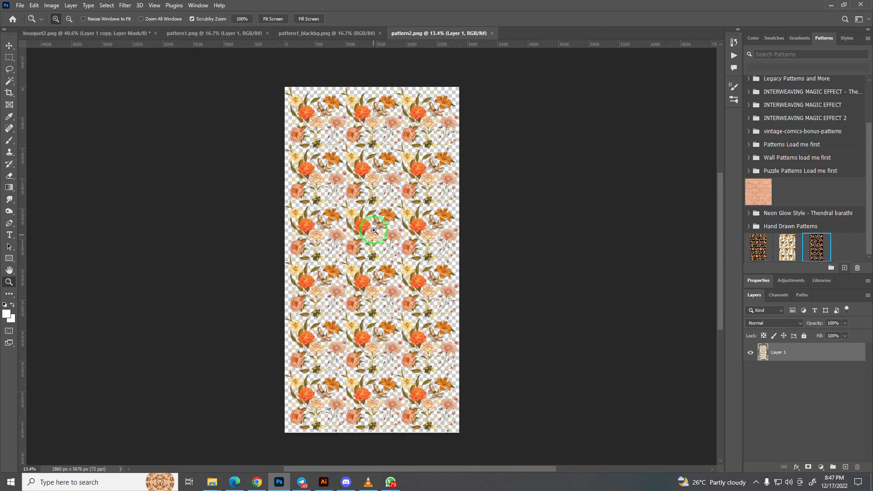
{"action": "key", "text": "ctrl+w"}
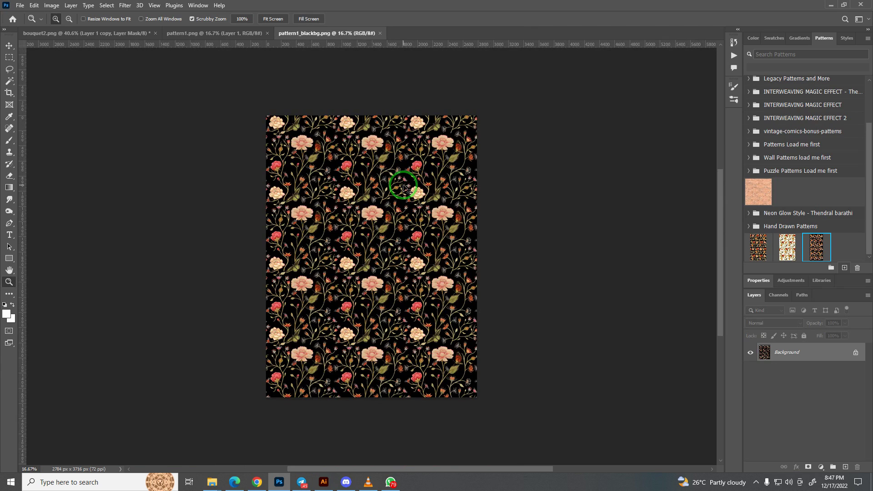
{"action": "key", "text": "ctrl+w"}
{"action": "key", "text": "ctrl+w"}
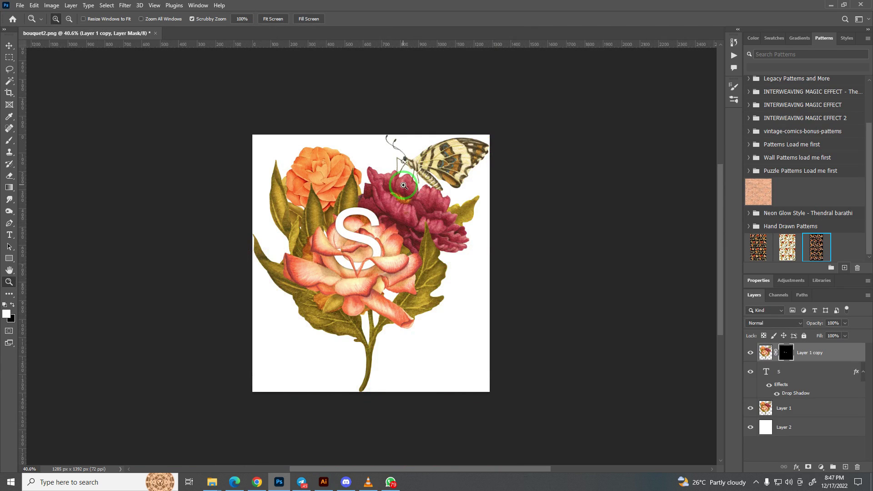
{"action": "left_click_drag", "start_coordinate": [407, 187], "coordinate": [392, 222]}
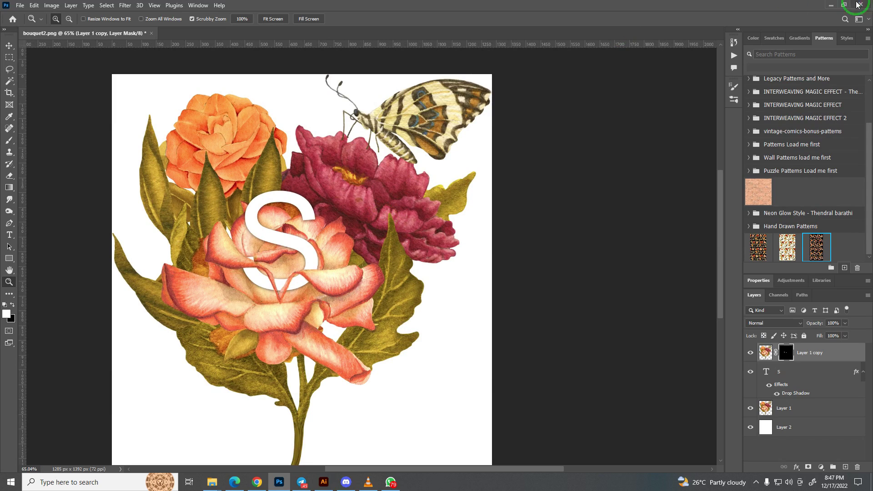
- Check Sample photos, then drag CS6B0359.JPG from Album Quicker's PHOTOS folder into Photoshop
{"action": "left_click", "coordinate": [831, 5]}
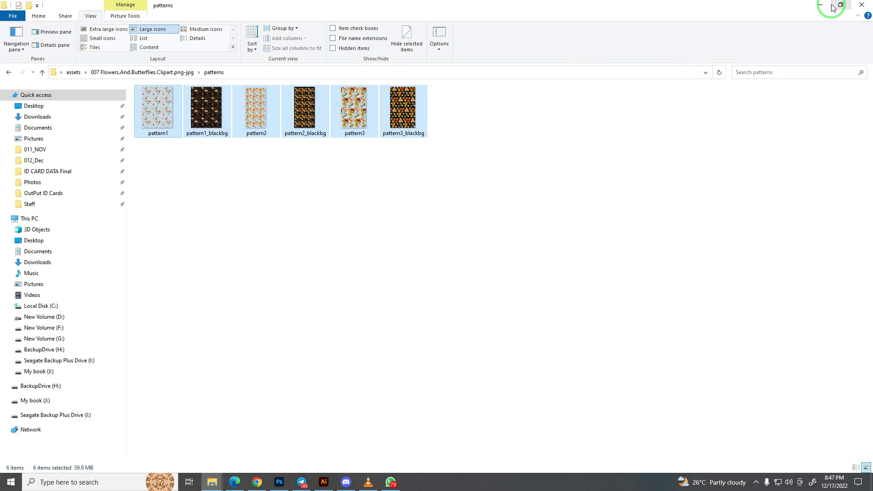
{"action": "left_click", "coordinate": [823, 6]}
{"action": "left_click", "coordinate": [20, 159]}
{"action": "double_click", "coordinate": [20, 159]}
{"action": "left_click", "coordinate": [457, 177]}
{"action": "scroll", "coordinate": [457, 177], "scroll_direction": "down", "scroll_amount": 1}
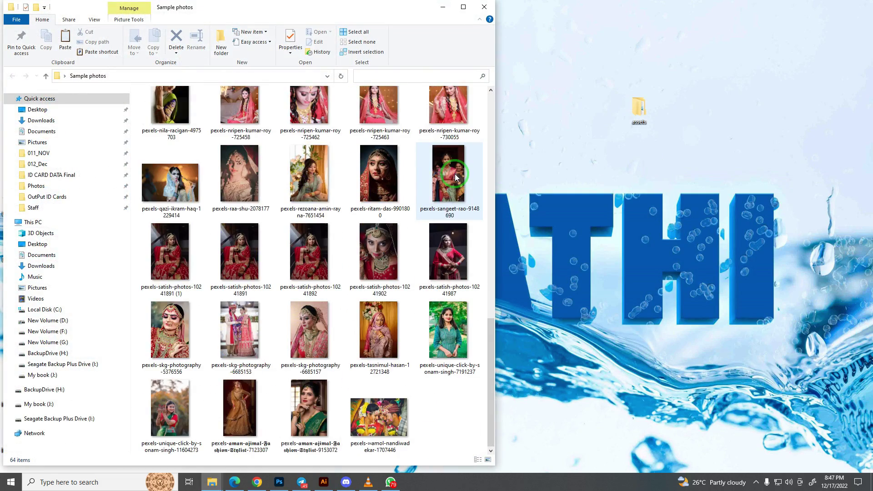
{"action": "scroll", "coordinate": [457, 178], "scroll_direction": "up", "scroll_amount": 10}
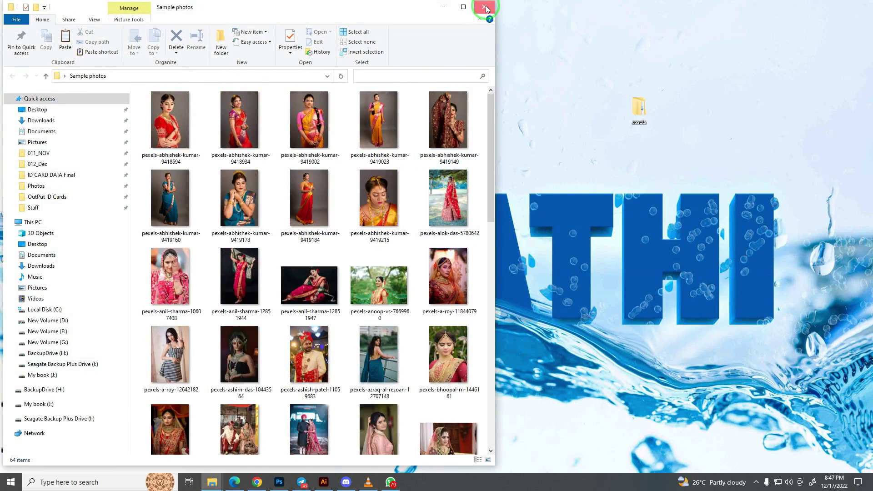
{"action": "left_click", "coordinate": [486, 9]}
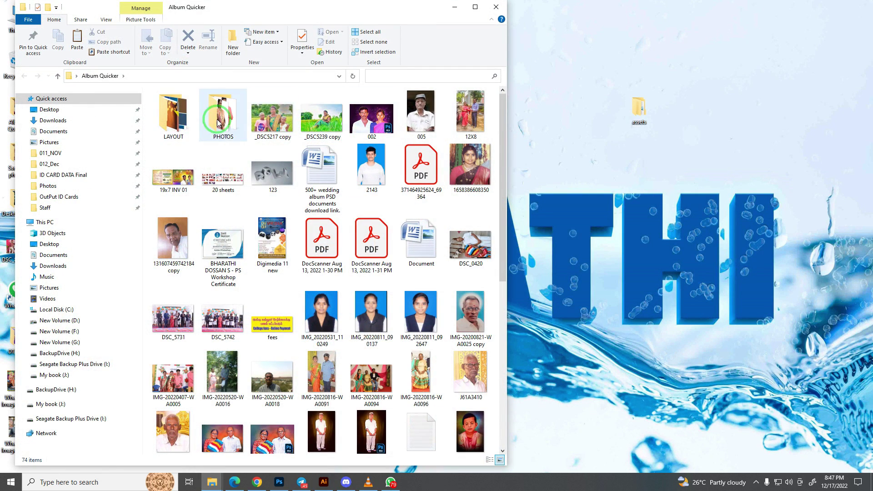
{"action": "double_click", "coordinate": [221, 119]}
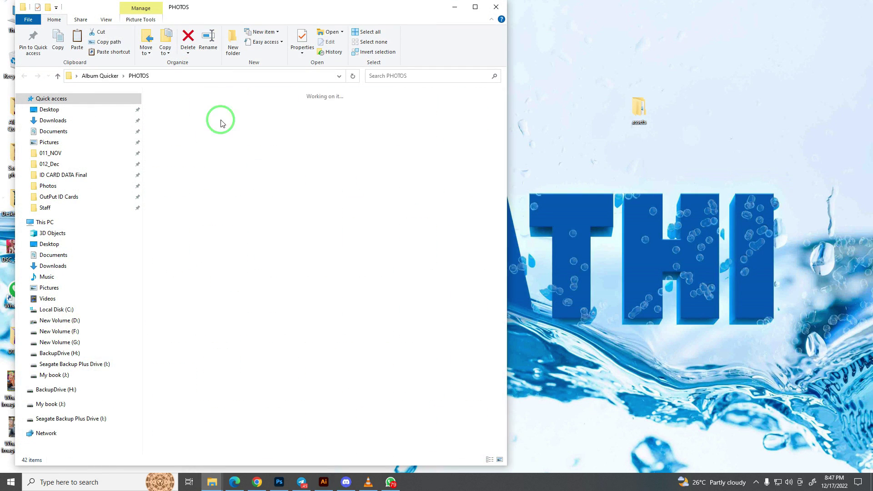
{"action": "mouse_move", "coordinate": [334, 253]}
{"action": "left_mouse_down"}
{"action": "mouse_move", "coordinate": [329, 304]}
{"action": "mouse_move", "coordinate": [486, 26]}
{"action": "left_mouse_up"}
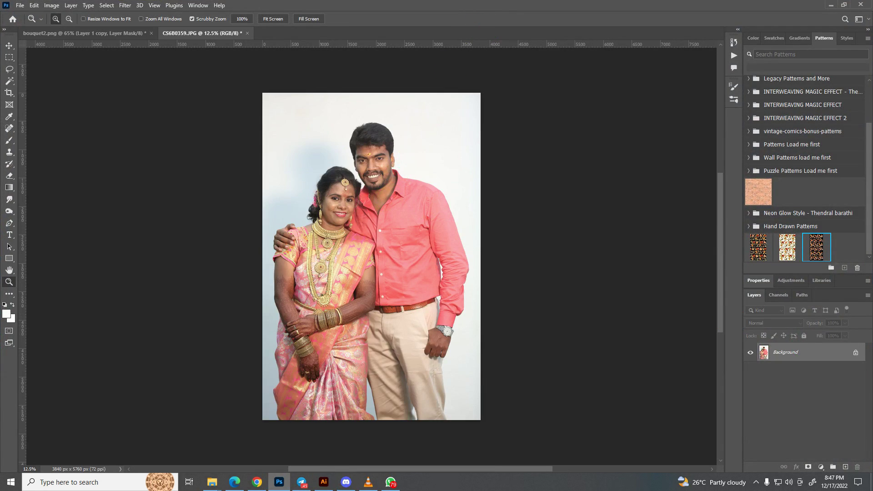
- Unlock the Background into Layer 0 and run Select Subject on the couple
{"action": "left_click", "coordinate": [856, 354]}
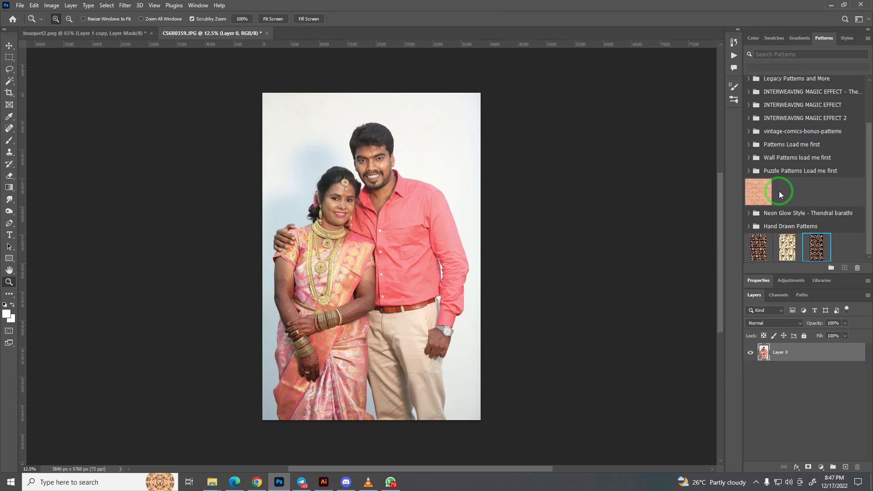
{"action": "left_click", "coordinate": [759, 280]}
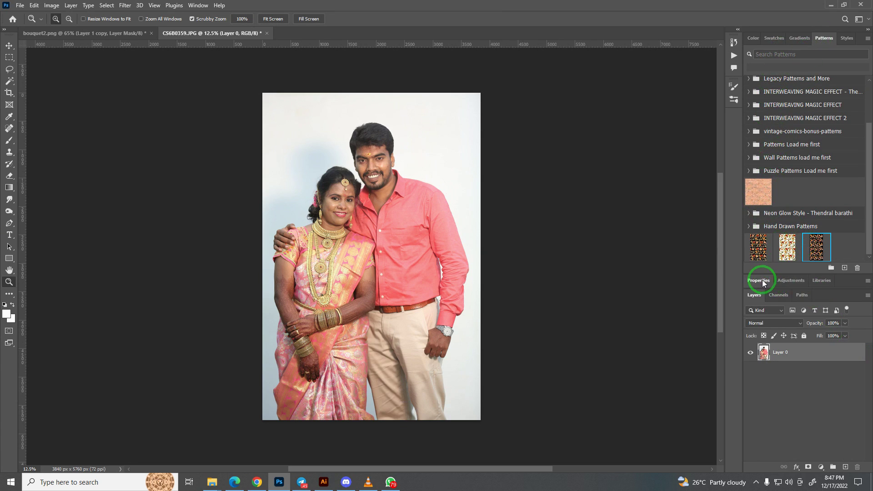
{"action": "left_click", "coordinate": [800, 267]}
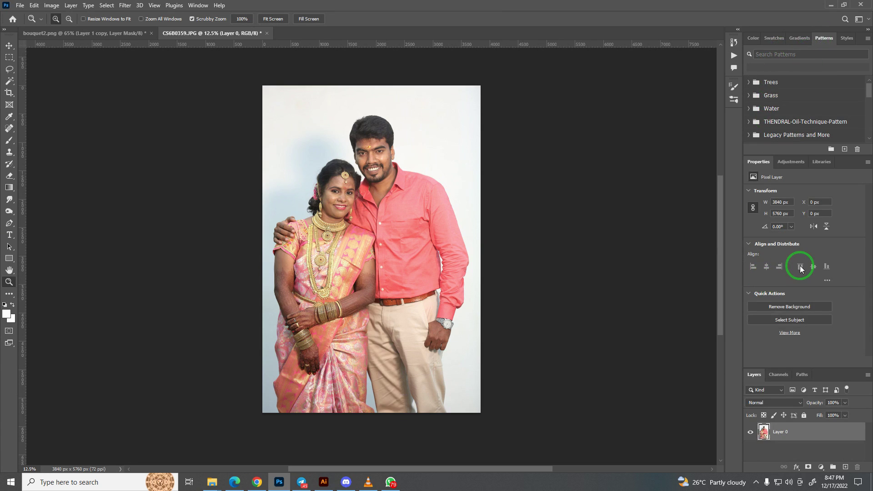
{"action": "left_click", "coordinate": [795, 321]}
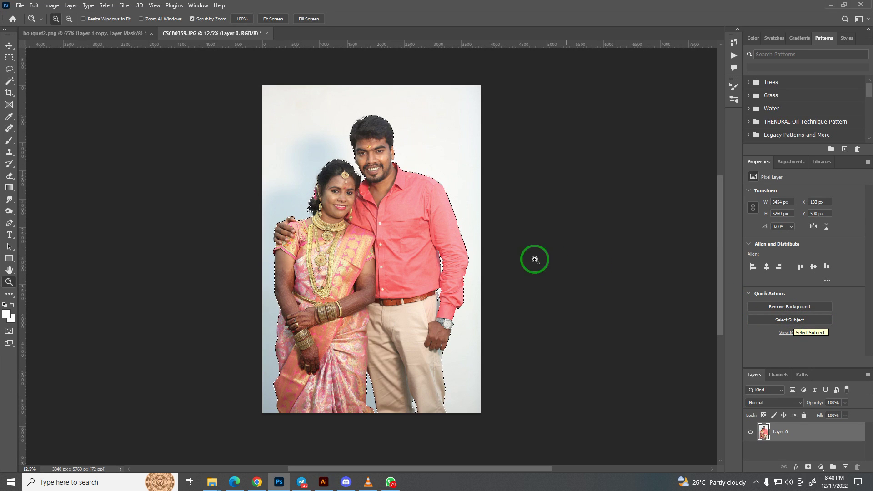
- Add a layer mask to Layer 0 that hides everything except the couple
{"action": "left_click", "coordinate": [808, 467]}
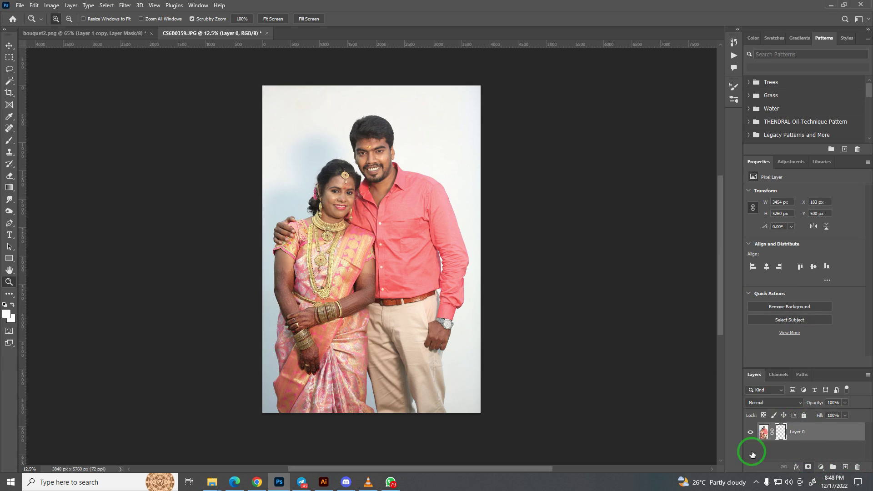
{"action": "left_click_drag", "start_coordinate": [382, 264], "coordinate": [558, 308]}
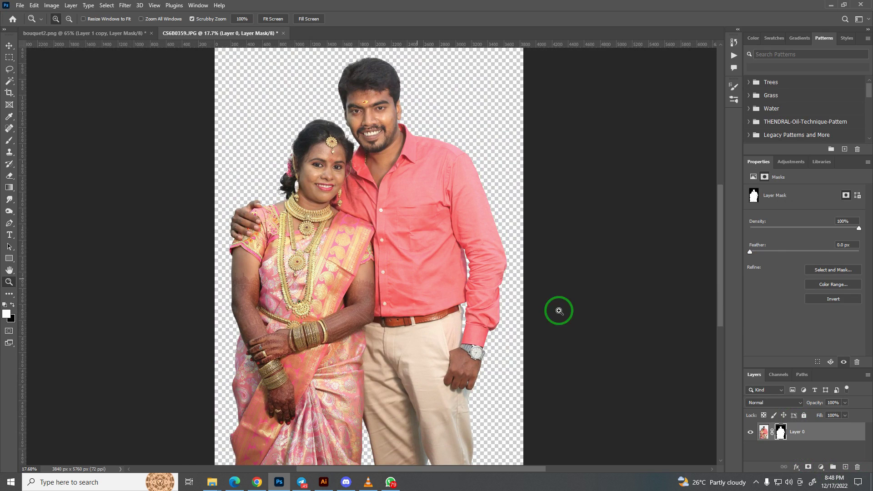
{"action": "mouse_move", "coordinate": [579, 268]}
{"action": "left_mouse_down"}
{"action": "mouse_move", "coordinate": [370, 273]}
{"action": "mouse_move", "coordinate": [381, 245]}
{"action": "mouse_move", "coordinate": [365, 247]}
{"action": "left_mouse_up"}
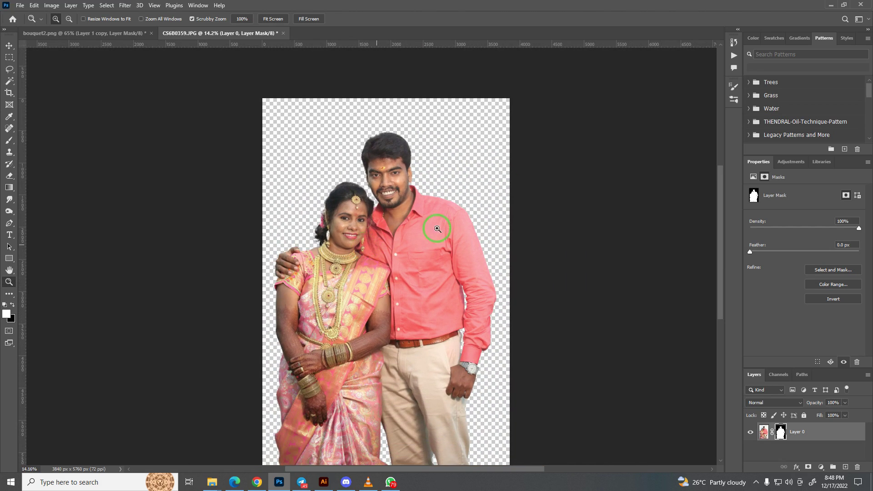
{"action": "left_click_drag", "start_coordinate": [869, 96], "coordinate": [867, 148]}
{"action": "mouse_move", "coordinate": [817, 128]}
{"action": "left_mouse_down"}
{"action": "mouse_move", "coordinate": [487, 151]}
{"action": "mouse_move", "coordinate": [433, 175]}
{"action": "left_mouse_up"}
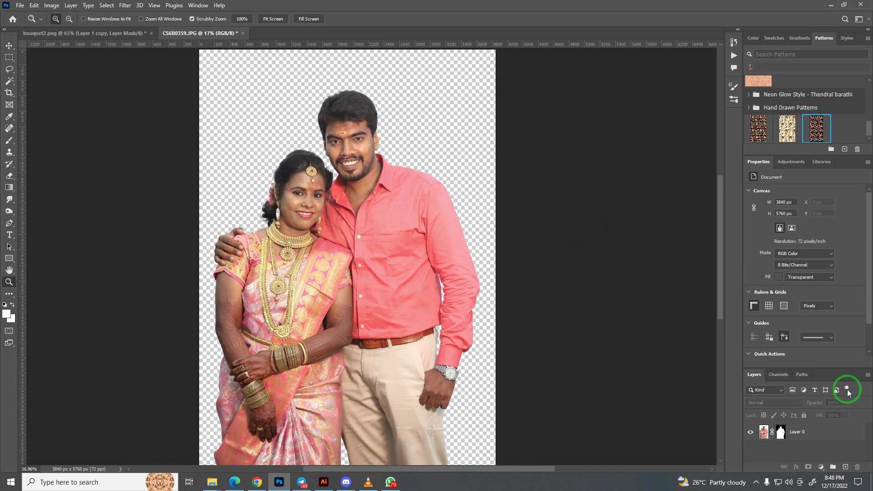
- Add a Pattern Fill layer above Layer 0 using the third Hand Drawn floral pattern
{"action": "left_click", "coordinate": [834, 436]}
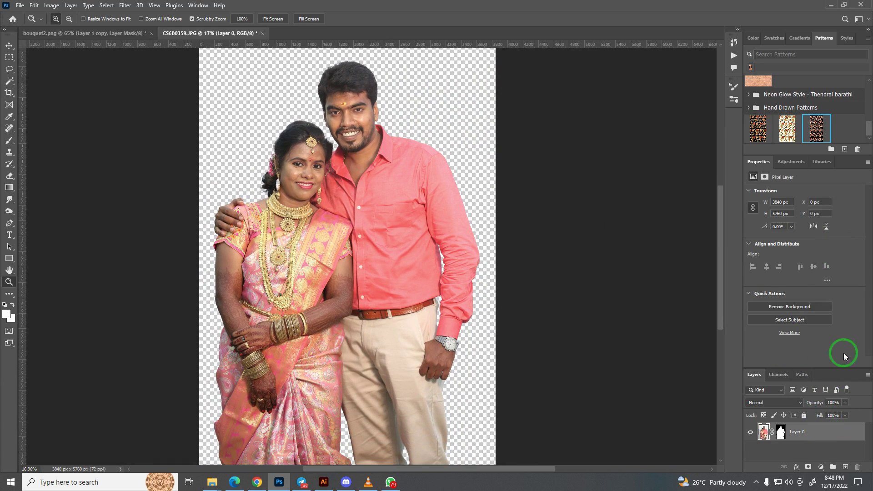
{"action": "left_click", "coordinate": [823, 469]}
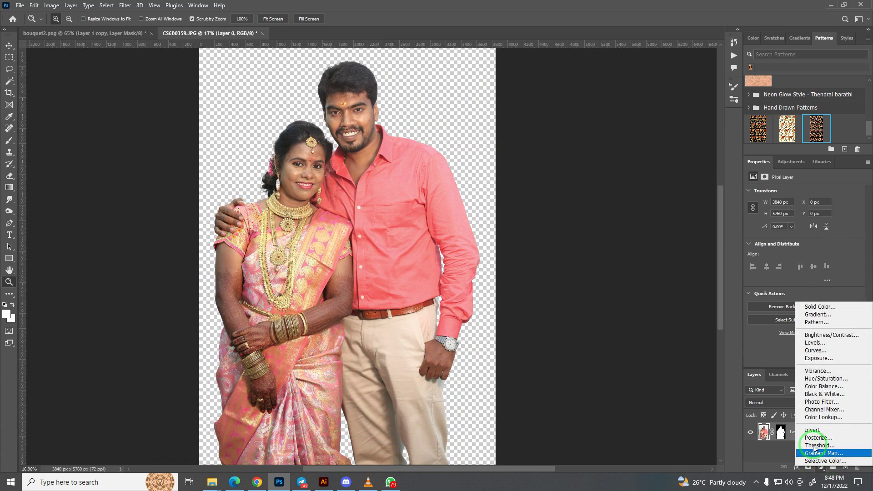
{"action": "left_click", "coordinate": [828, 323]}
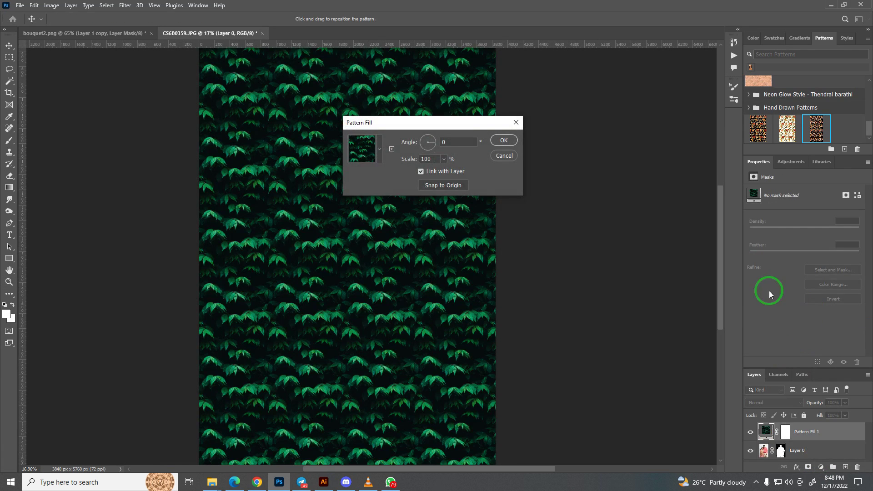
{"action": "left_click", "coordinate": [381, 146]}
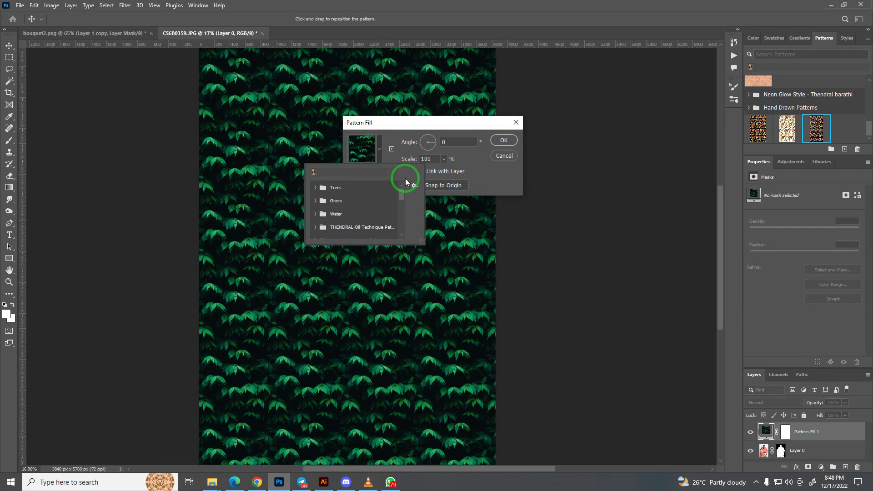
{"action": "left_click_drag", "start_coordinate": [401, 193], "coordinate": [400, 238]}
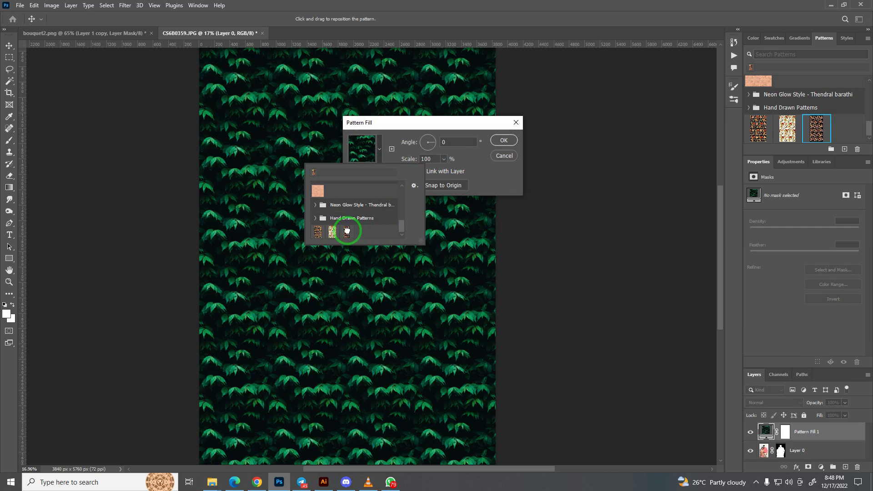
{"action": "left_click", "coordinate": [347, 231]}
{"action": "left_click", "coordinate": [504, 141]}
{"action": "key", "text": "z"}
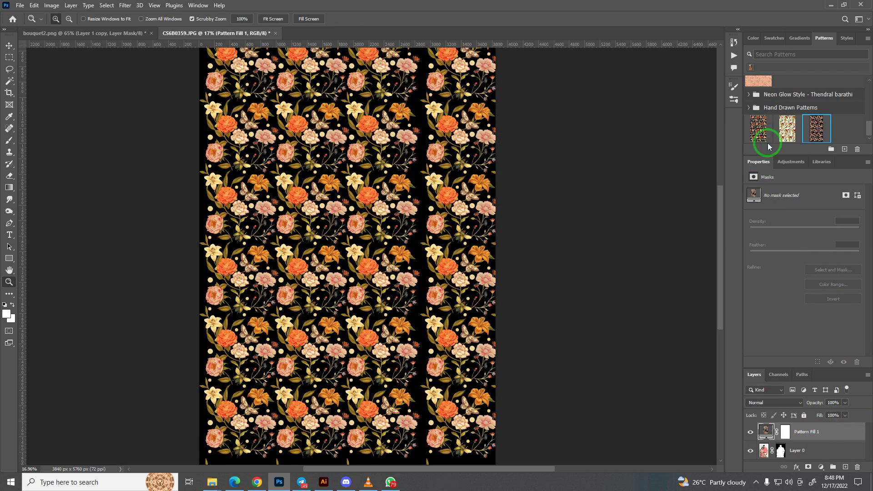
- Move Pattern Fill 1 beneath Layer 0 and switch it to the white floral butterfly pattern
{"action": "left_click", "coordinate": [757, 162]}
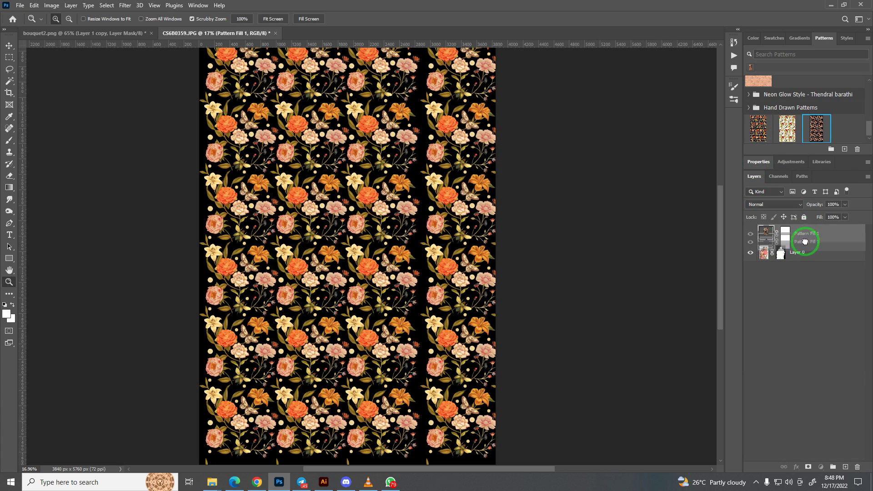
{"action": "left_click_drag", "start_coordinate": [811, 240], "coordinate": [798, 263]}
{"action": "left_click_drag", "start_coordinate": [439, 220], "coordinate": [379, 227]}
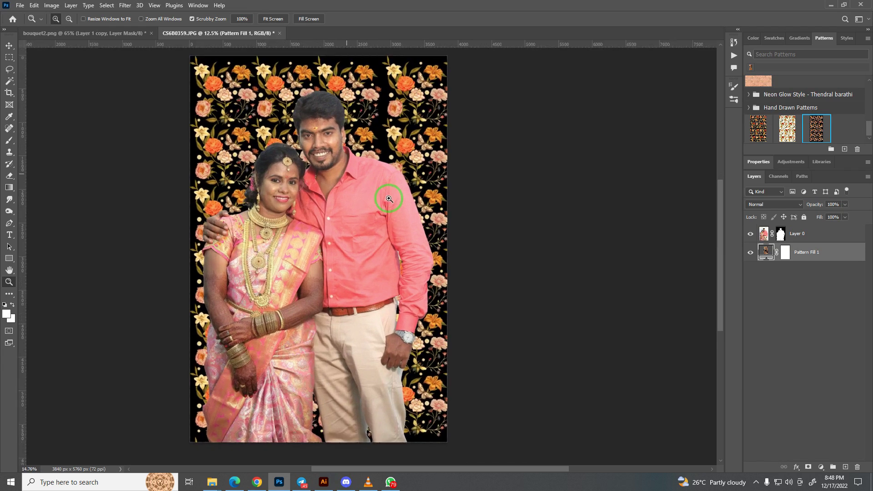
{"action": "left_click", "coordinate": [794, 133]}
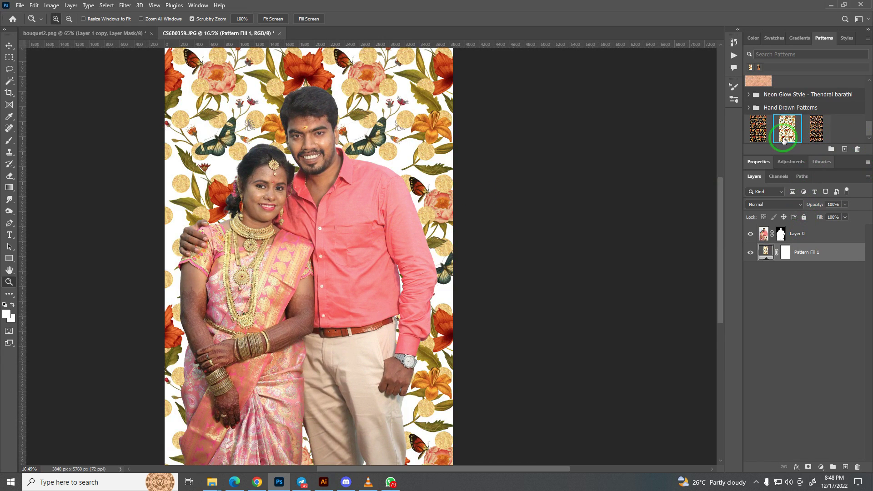
{"action": "left_click", "coordinate": [763, 130]}
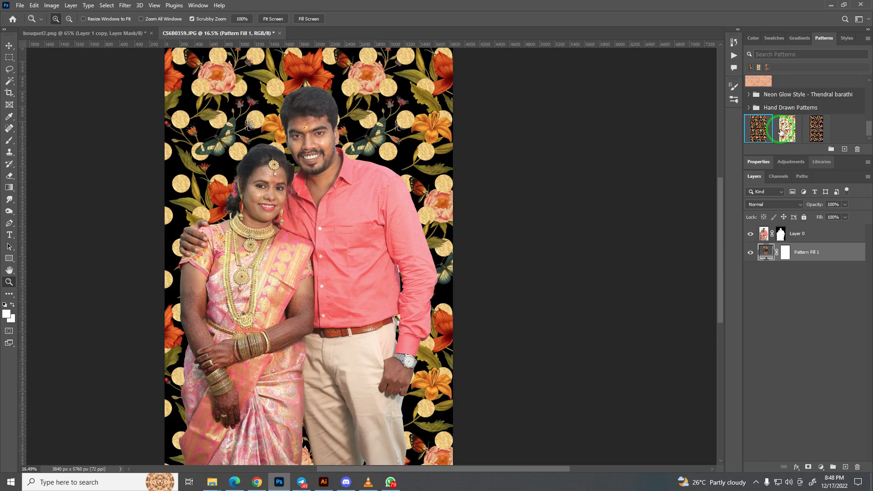
{"action": "left_click", "coordinate": [786, 131]}
{"action": "mouse_move", "coordinate": [294, 145]}
{"action": "left_mouse_down"}
{"action": "mouse_move", "coordinate": [291, 223]}
{"action": "mouse_move", "coordinate": [274, 249]}
{"action": "mouse_move", "coordinate": [265, 244]}
{"action": "mouse_move", "coordinate": [301, 193]}
{"action": "mouse_move", "coordinate": [303, 217]}
{"action": "left_mouse_up"}
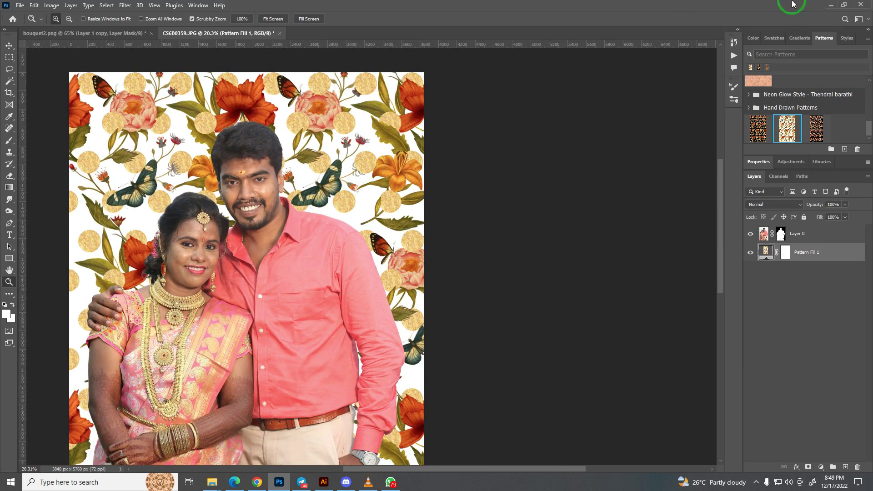
- Minimize Photoshop, switch to the patterns Explorer window and go up to the clipart folder
{"action": "left_click", "coordinate": [830, 6]}
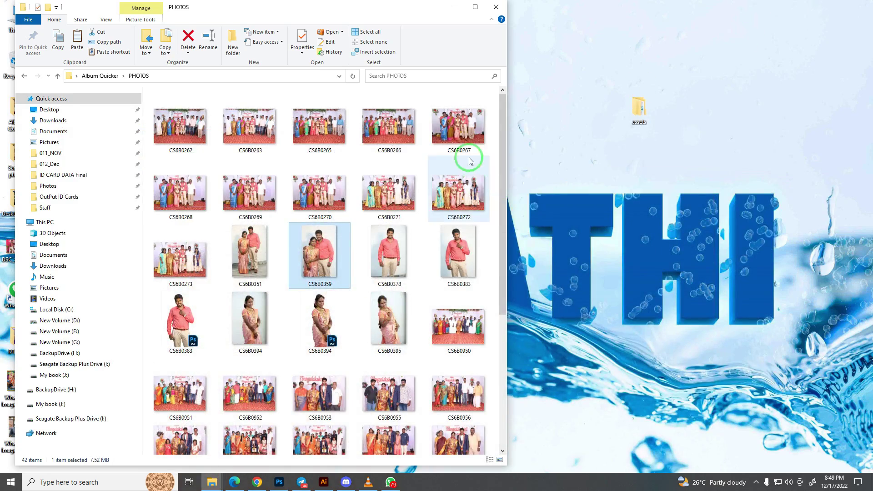
{"action": "left_click", "coordinate": [453, 7]}
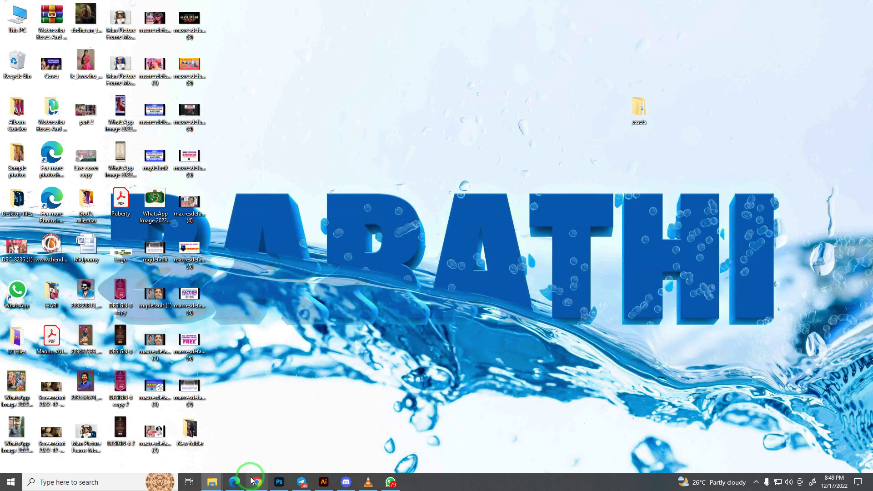
{"action": "left_click", "coordinate": [212, 482]}
{"action": "left_click", "coordinate": [411, 436]}
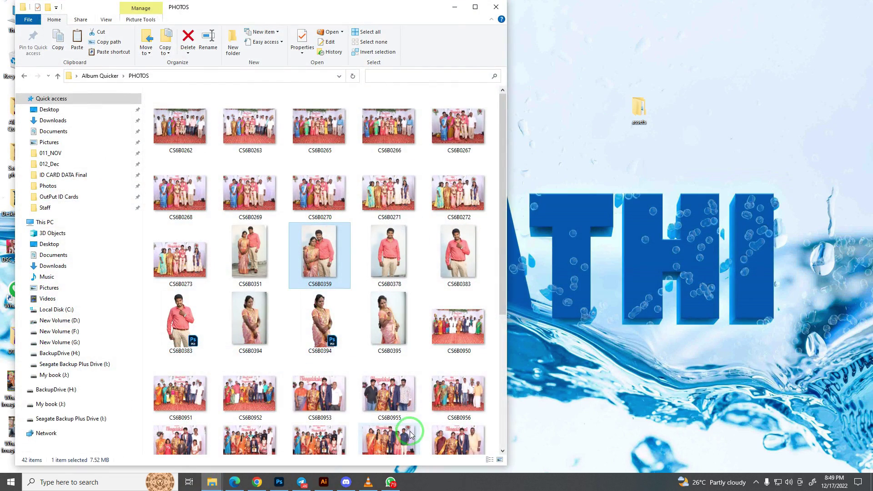
{"action": "mouse_move", "coordinate": [212, 482]}
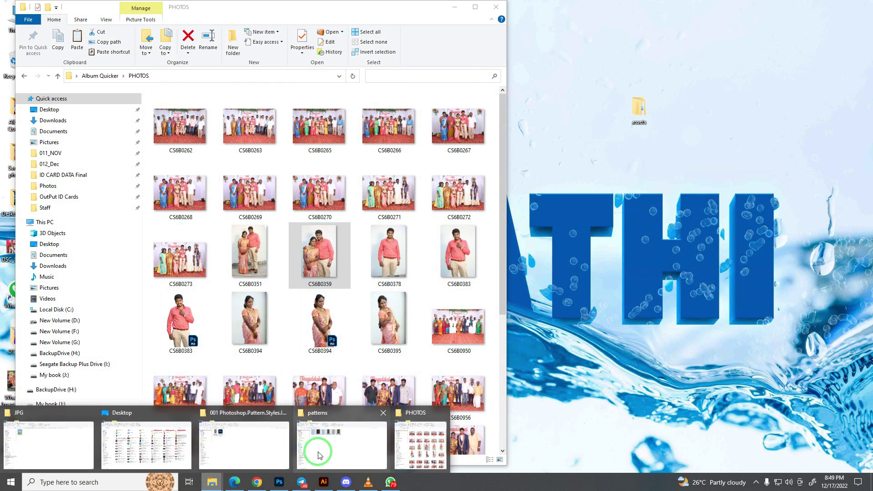
{"action": "left_click", "coordinate": [318, 452]}
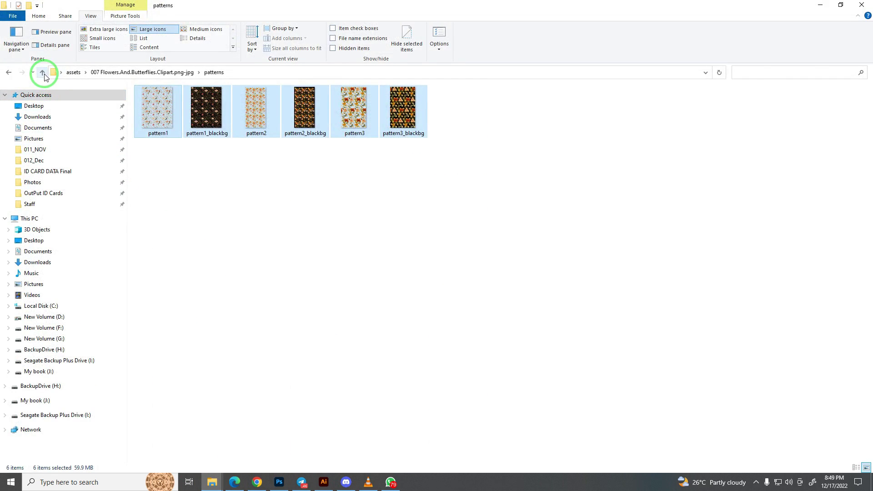
{"action": "left_click", "coordinate": [42, 72]}
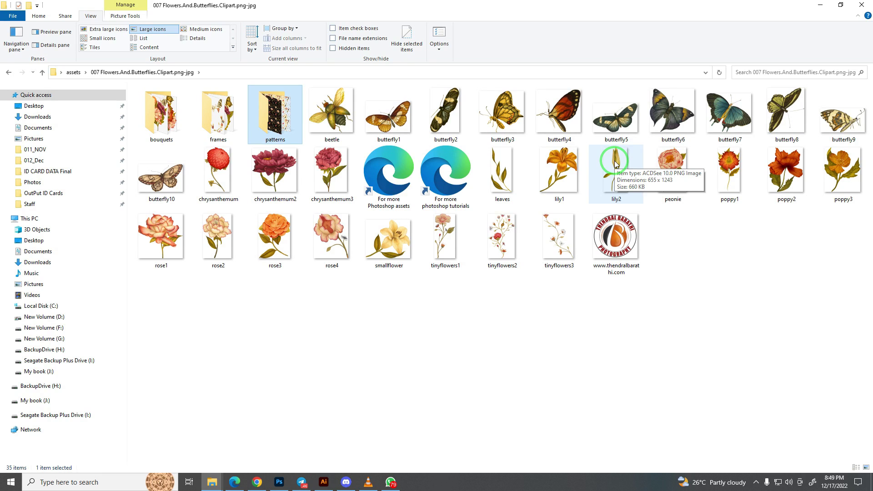
- Preview the frame2 wreath from the frames folder, then return to the clipart folder
{"action": "double_click", "coordinate": [615, 164]}
{"action": "double_click", "coordinate": [218, 110]}
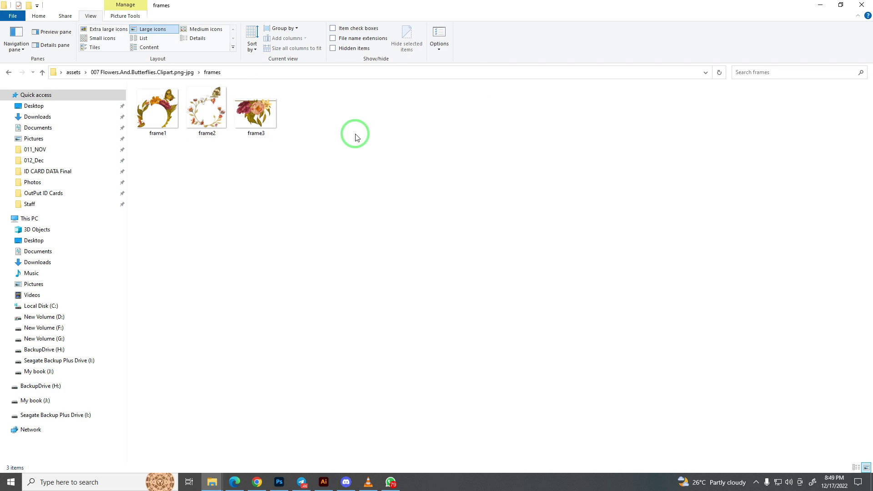
{"action": "left_click", "coordinate": [163, 99]}
{"action": "double_click", "coordinate": [211, 113]}
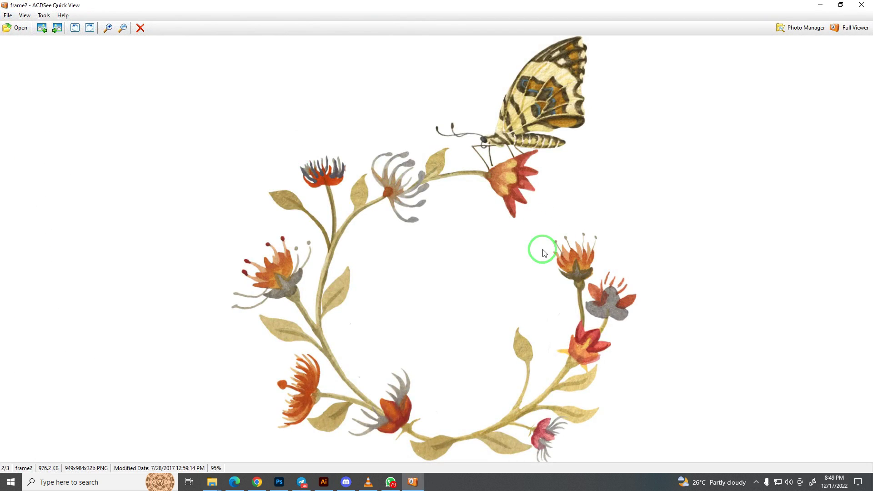
{"action": "scroll", "coordinate": [485, 217], "scroll_direction": "down", "scroll_amount": 1}
{"action": "scroll", "coordinate": [486, 217], "scroll_direction": "up", "scroll_amount": 1}
{"action": "key", "text": "Escape"}
{"action": "left_click", "coordinate": [42, 72]}
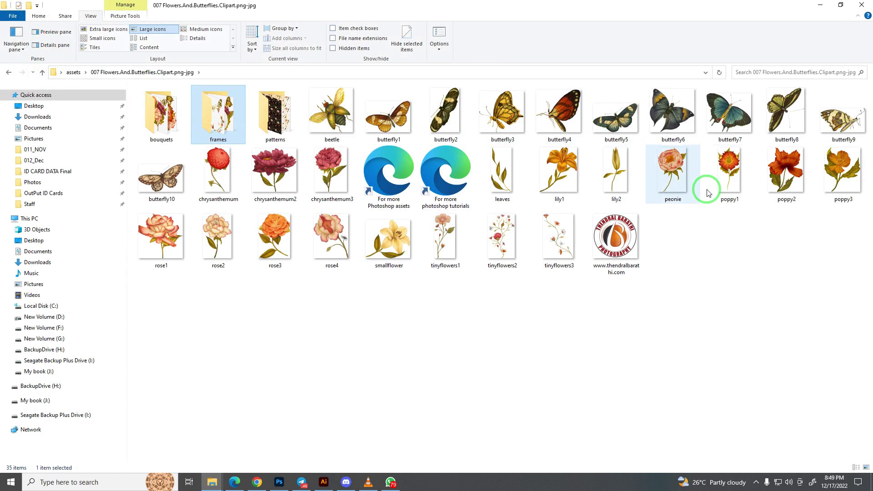